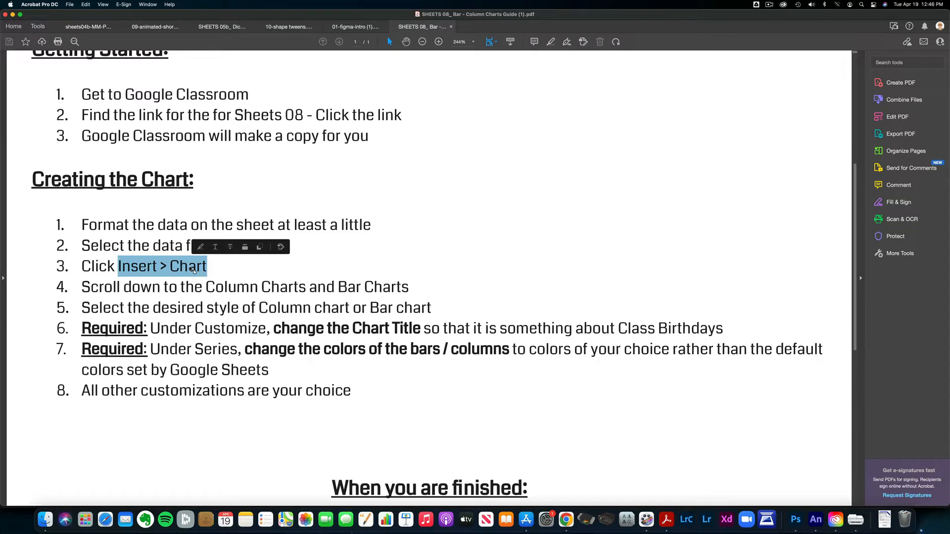
- Review the guide's Creating the Chart instructions, including the required title and color changes, optional customizations and initial data formatting
left_click(226, 288)
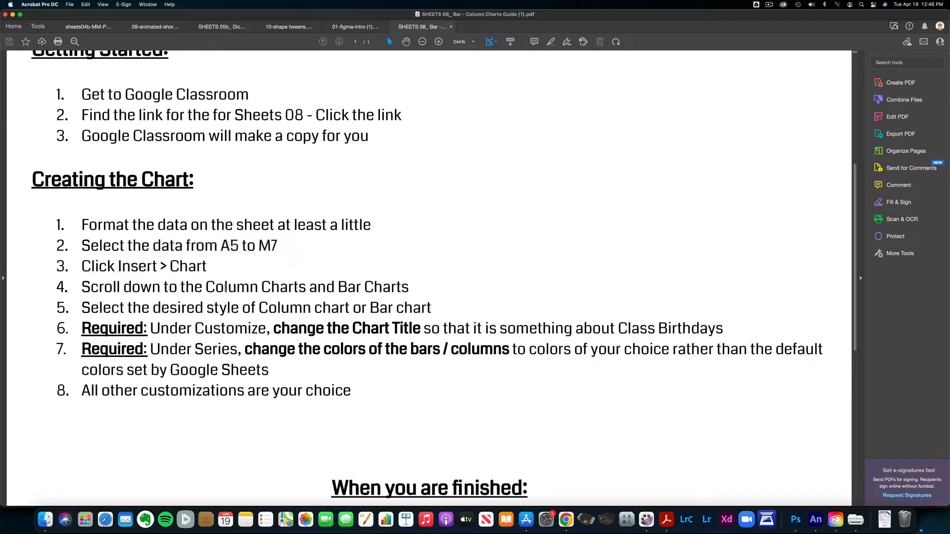
left_click_drag(225, 289, 410, 294)
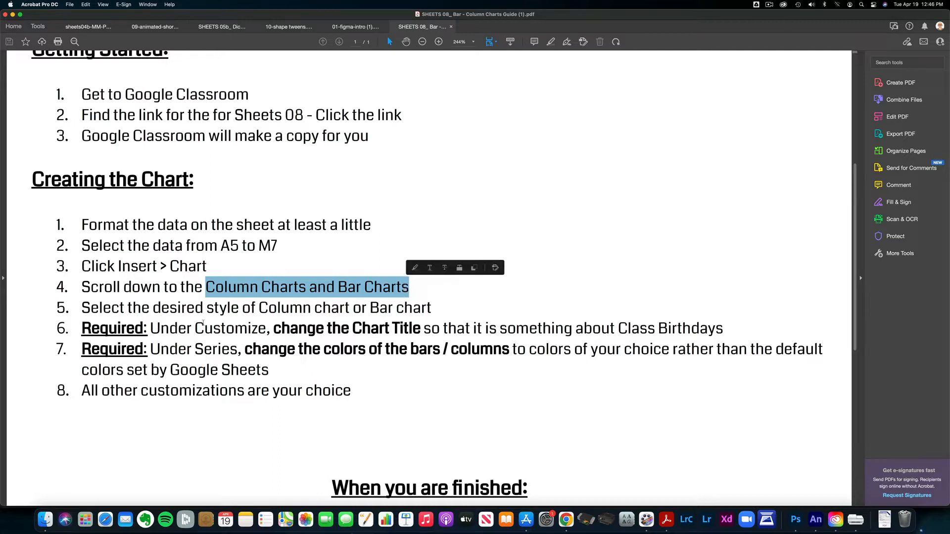
left_click_drag(81, 329, 144, 350)
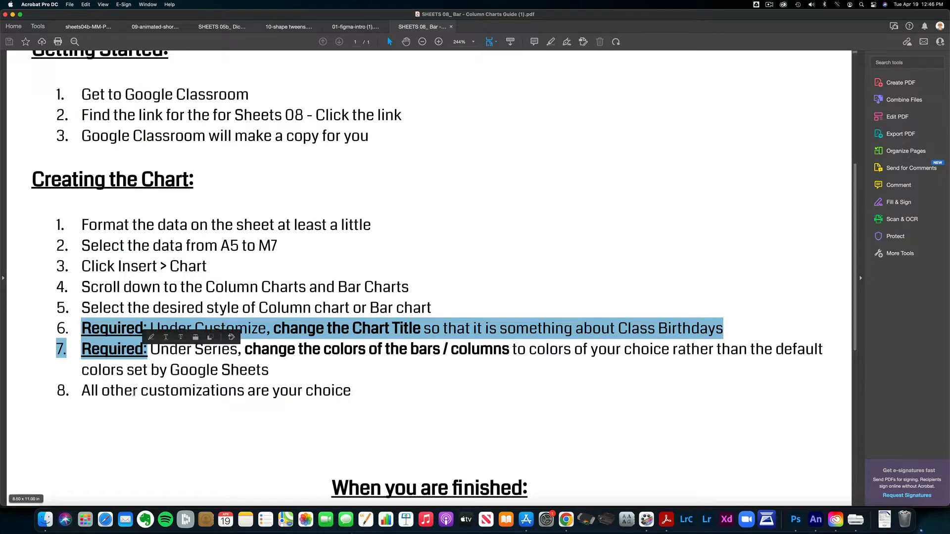
left_click_drag(102, 391, 245, 391)
left_click_drag(170, 394, 286, 399)
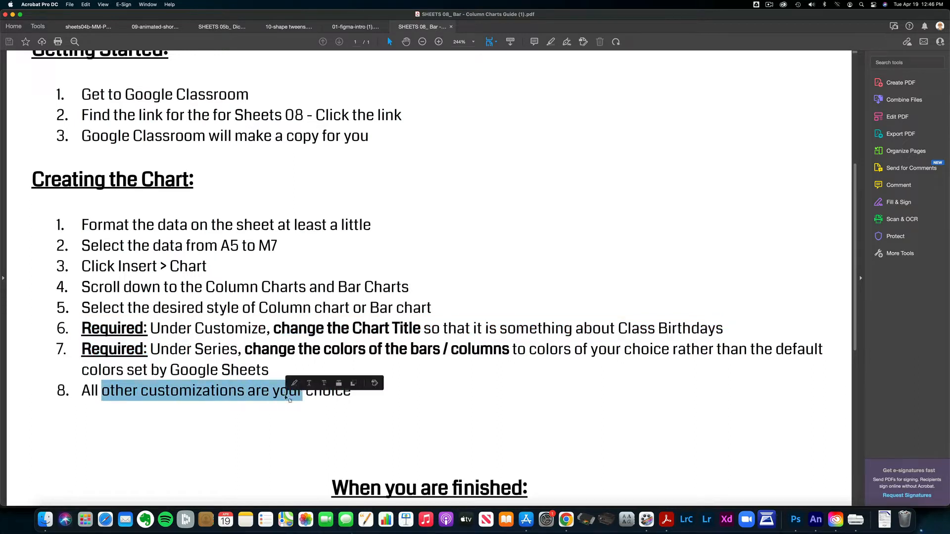
left_click(256, 396)
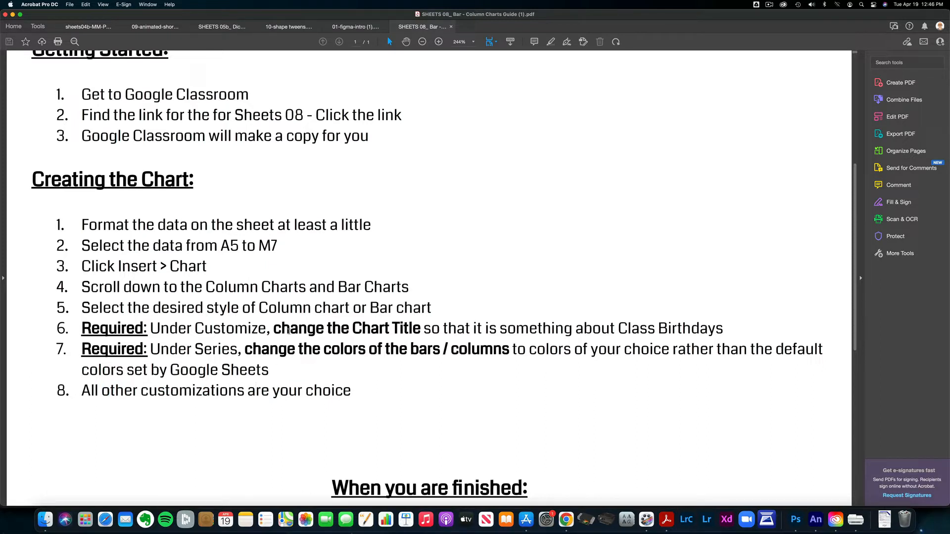
left_click_drag(274, 329, 418, 333)
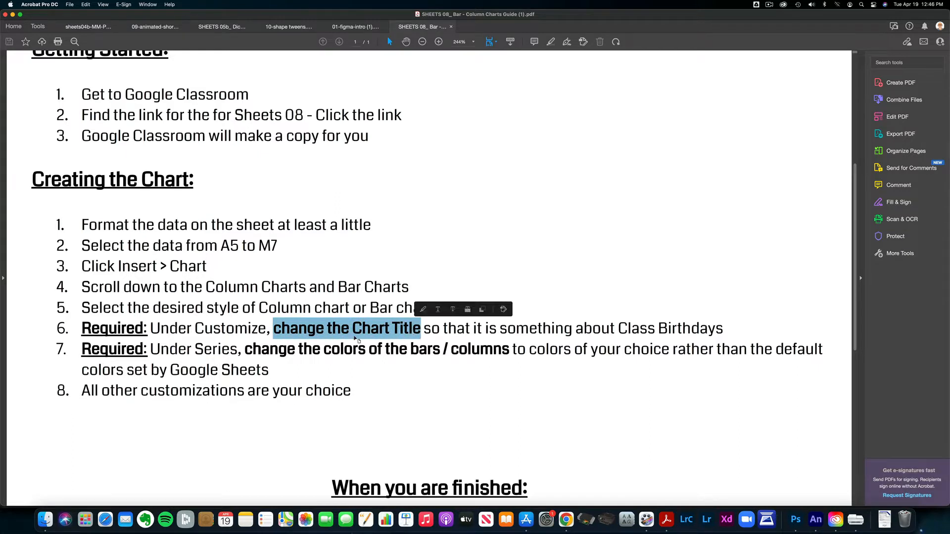
left_click_drag(246, 349, 488, 348)
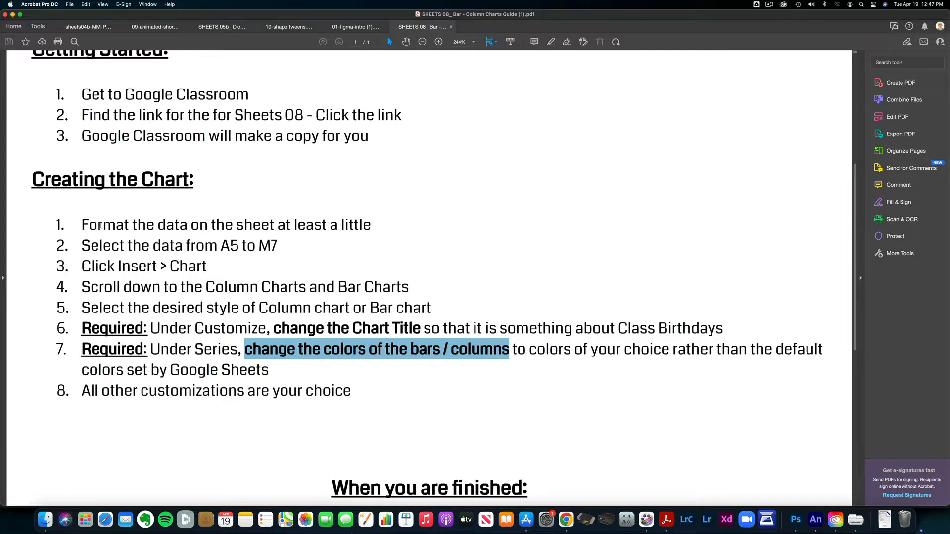
left_click_drag(81, 226, 234, 226)
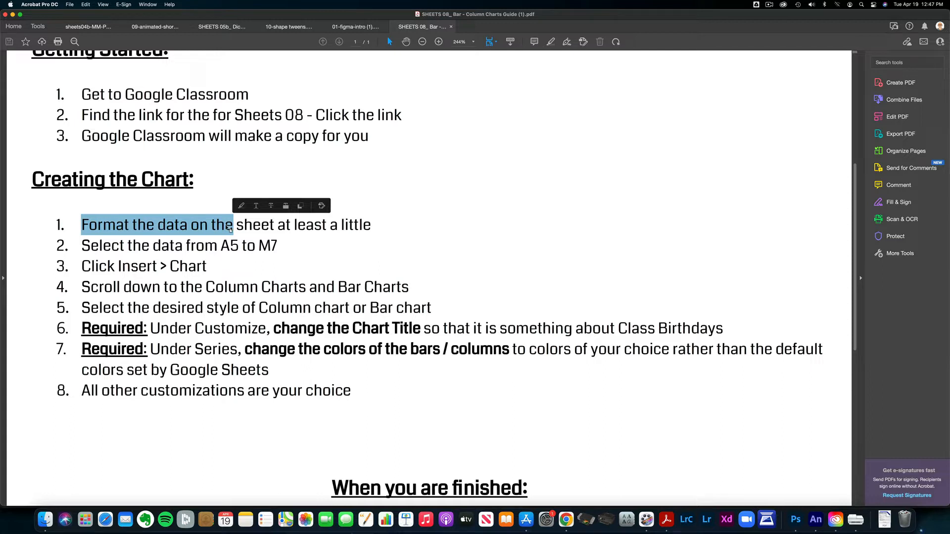
- Switch to Chrome and bring up the "Copy of SHEETS08: Bar -Column Charts" spreadsheet
key("super+Tab")
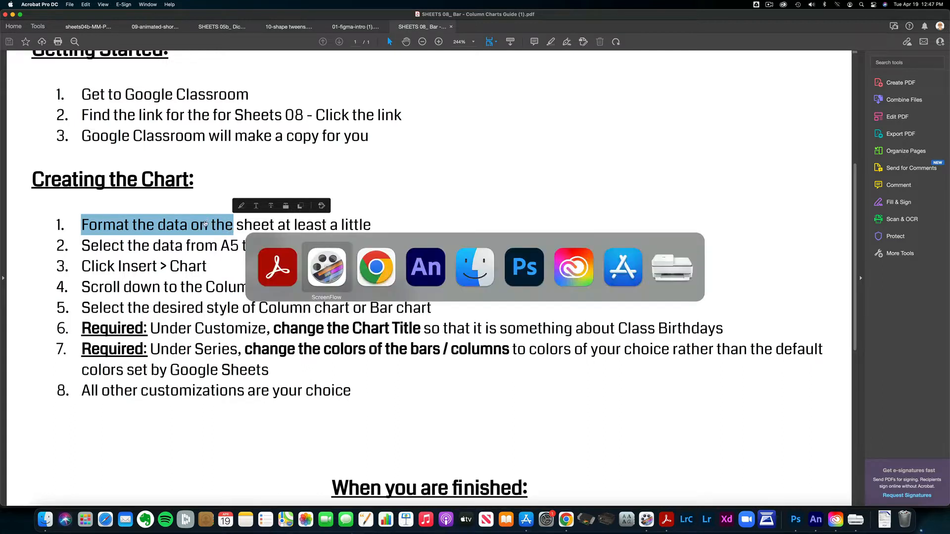
key("super+Tab")
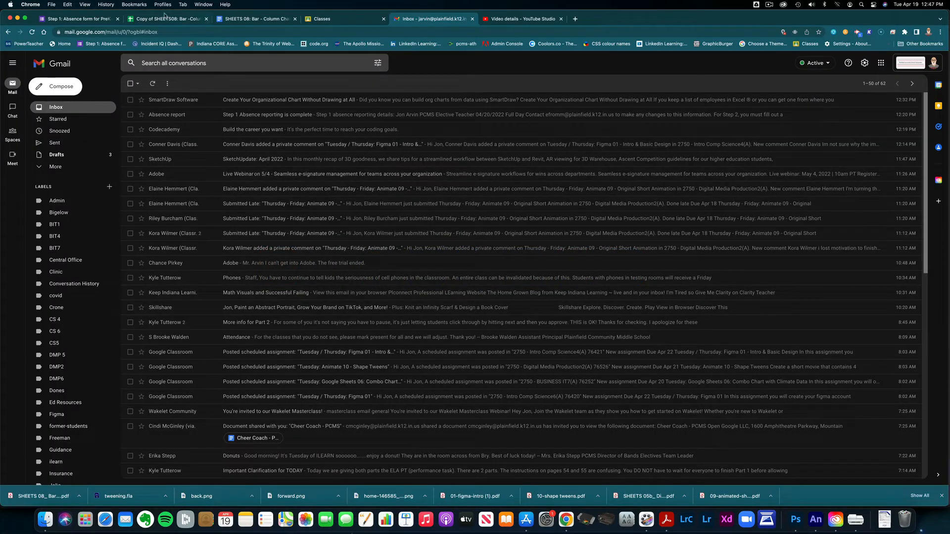
left_click(165, 18)
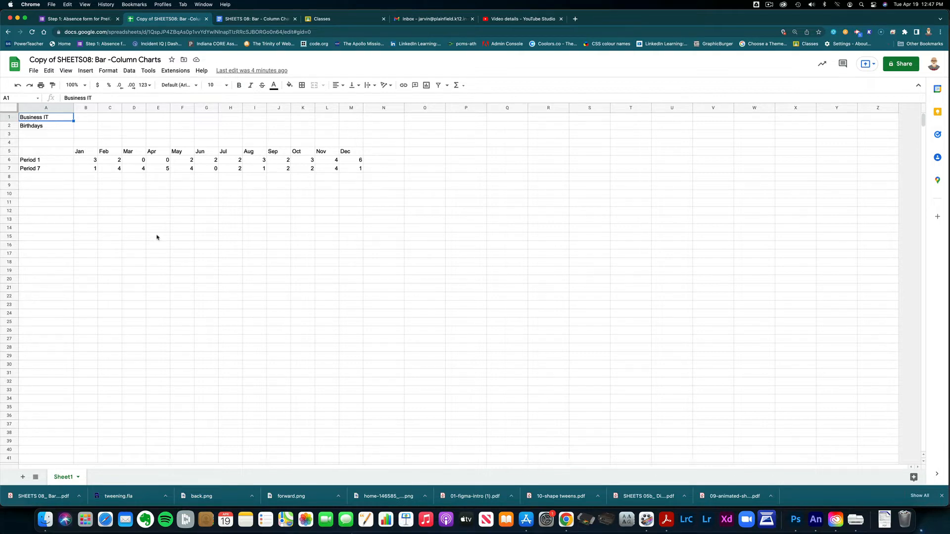
key("super+equal")
key("super+equal")
key("super+equal")
key("super+equal")
key("super+equal")
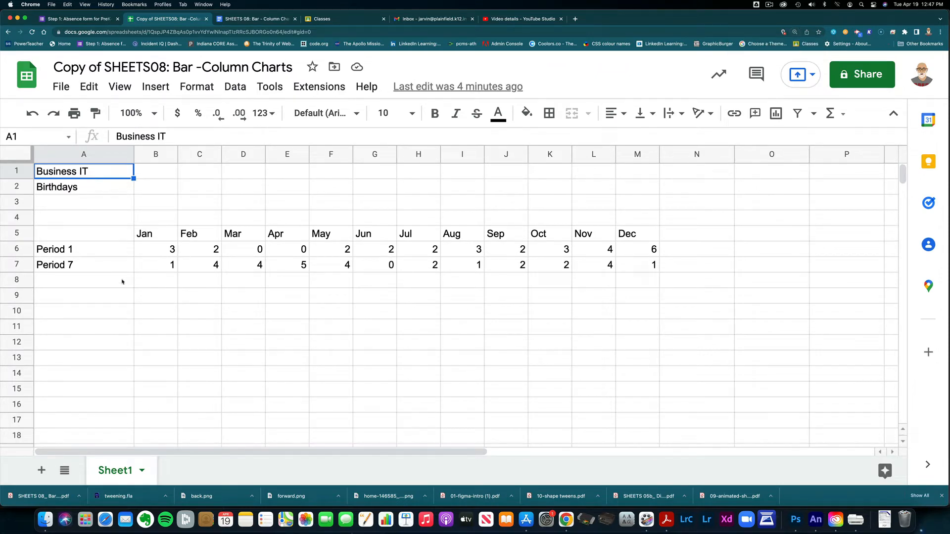
- Examine the Birthdays title, the month headers in B5:M5 and the Period 1 birthday values
left_click(79, 192)
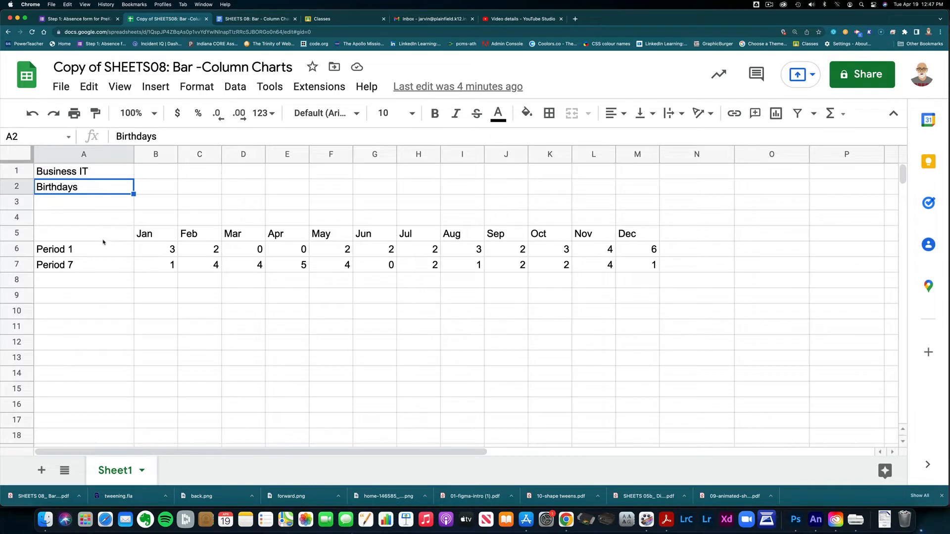
left_click(89, 256)
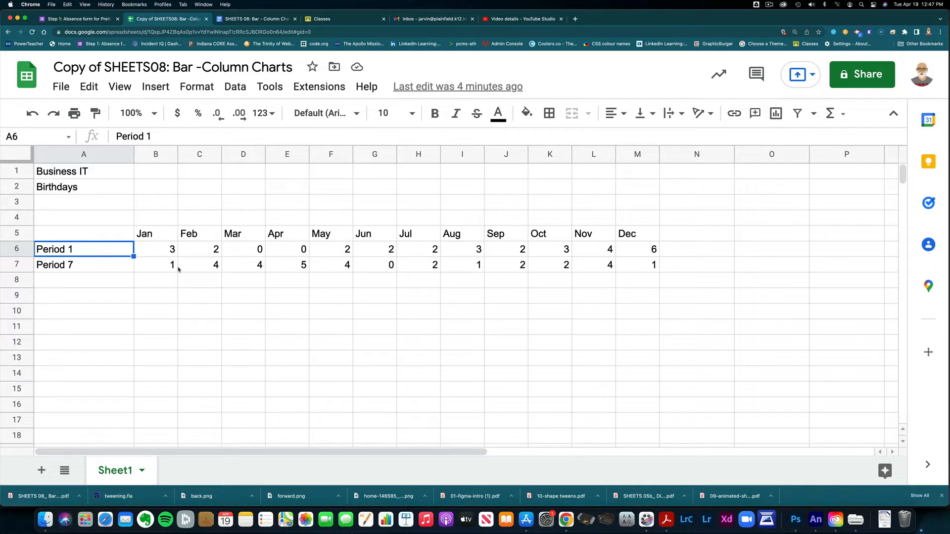
left_click_drag(158, 236, 634, 241)
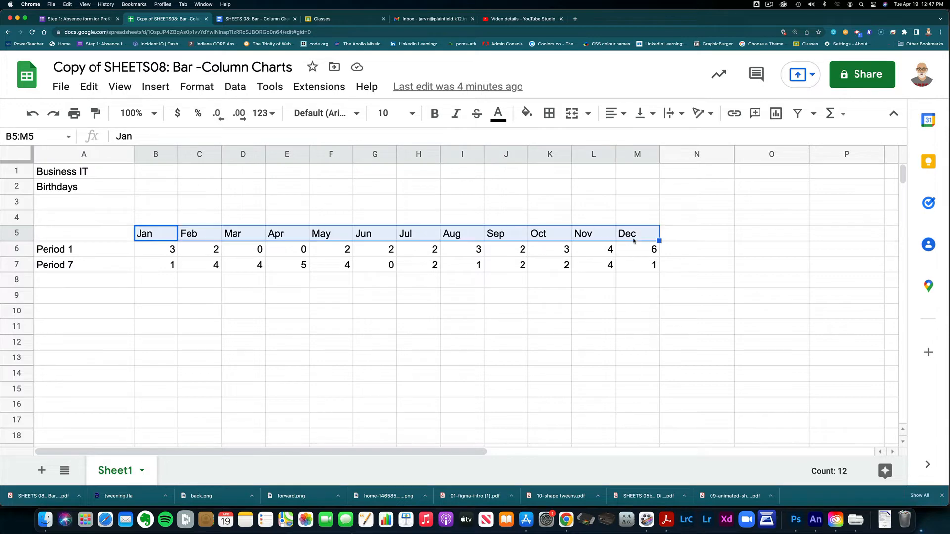
left_click(151, 249)
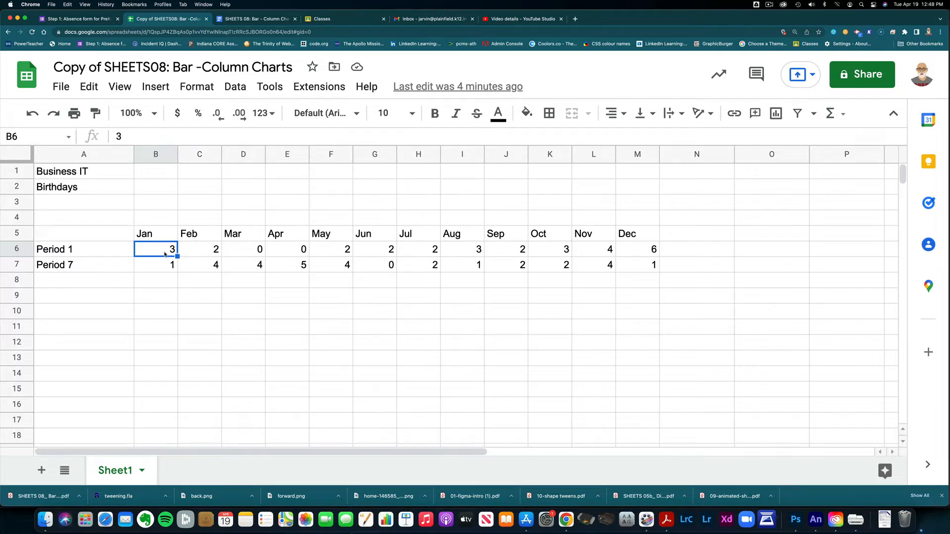
left_click(198, 249)
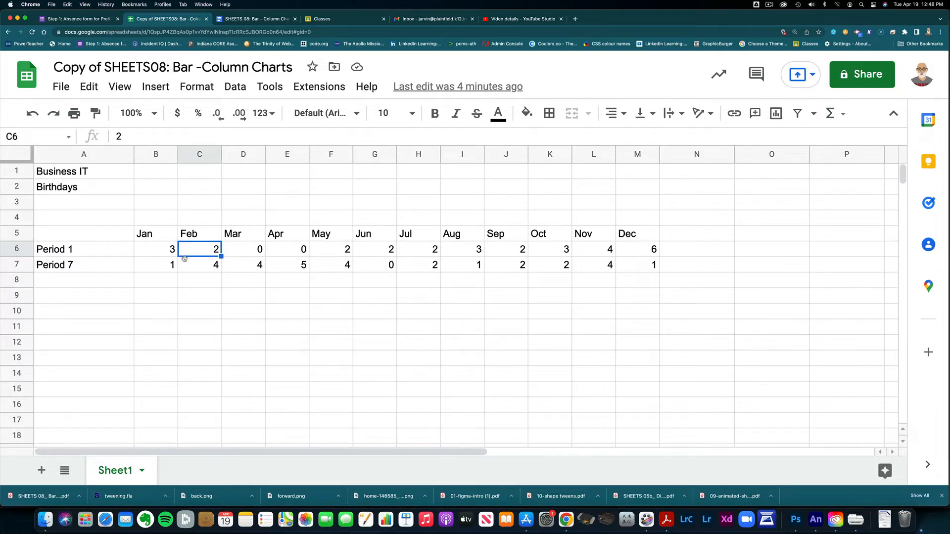
left_click(243, 253)
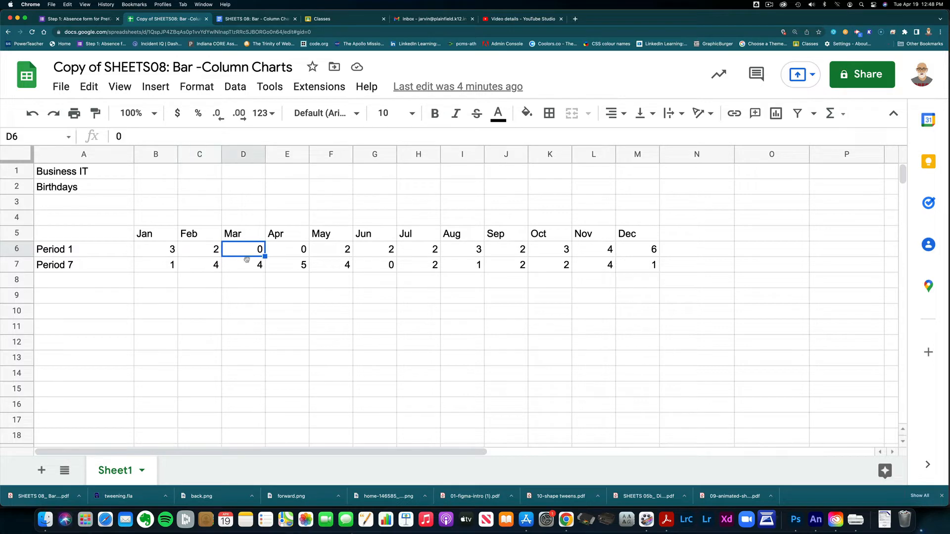
left_click(280, 252)
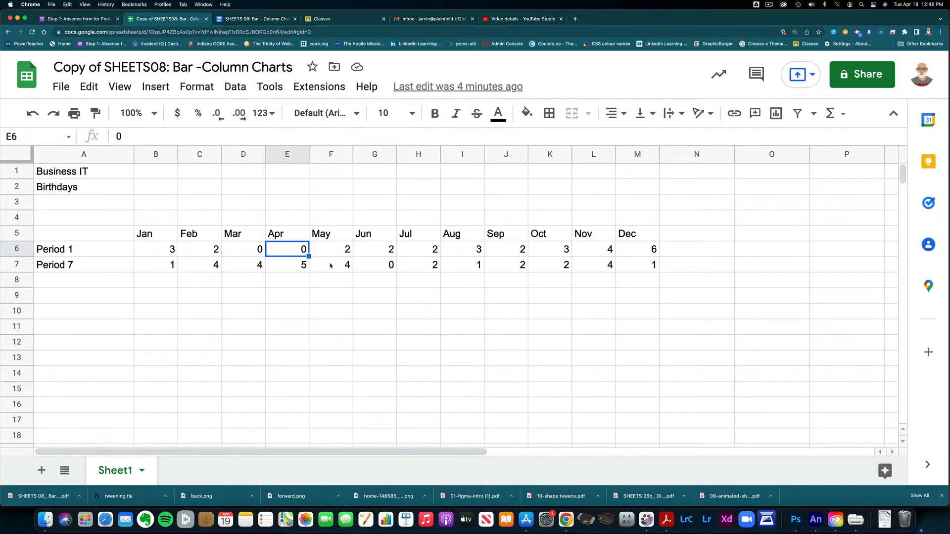
left_click(640, 250)
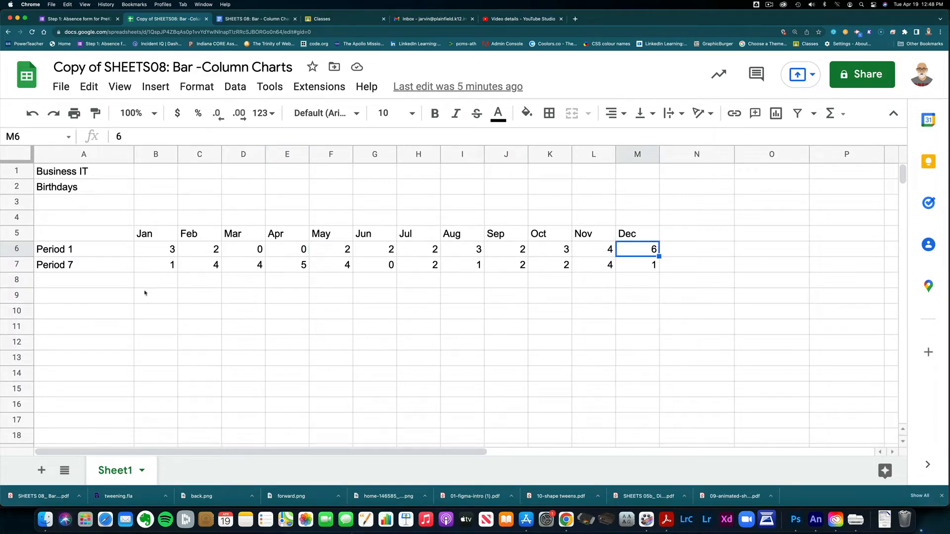
- Examine the Period 7 birthday values from January to June and recheck Period 1's March and April entries
left_click(81, 268)
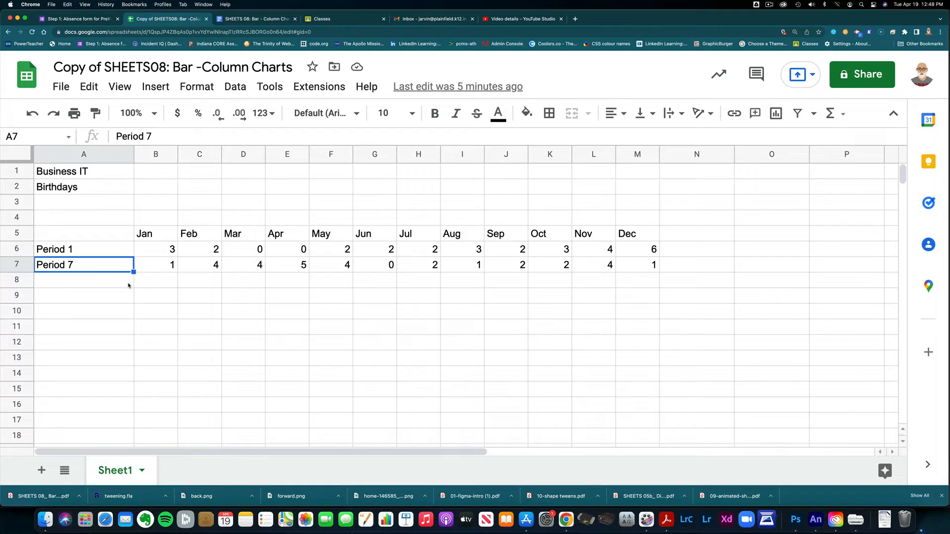
left_click(161, 268)
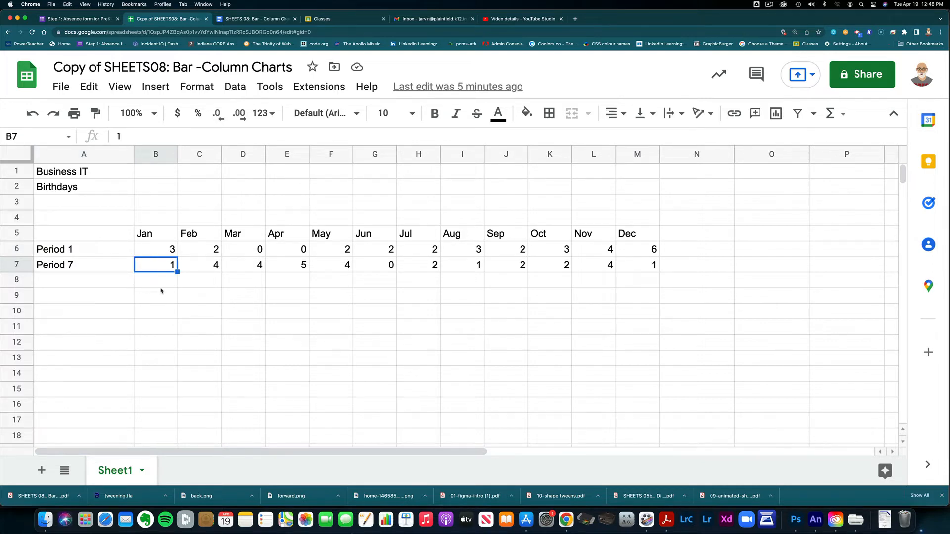
left_click(205, 263)
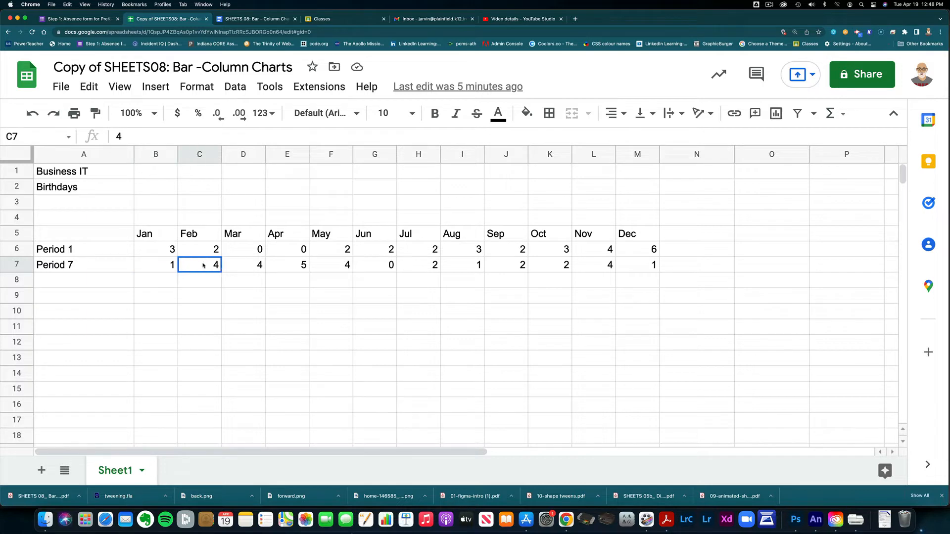
left_click(255, 266)
left_click(291, 270)
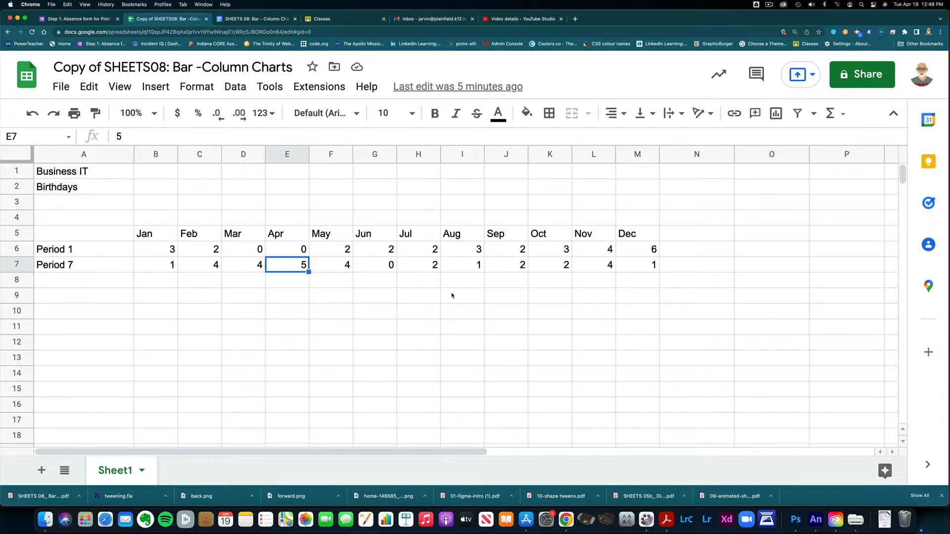
left_click(378, 268)
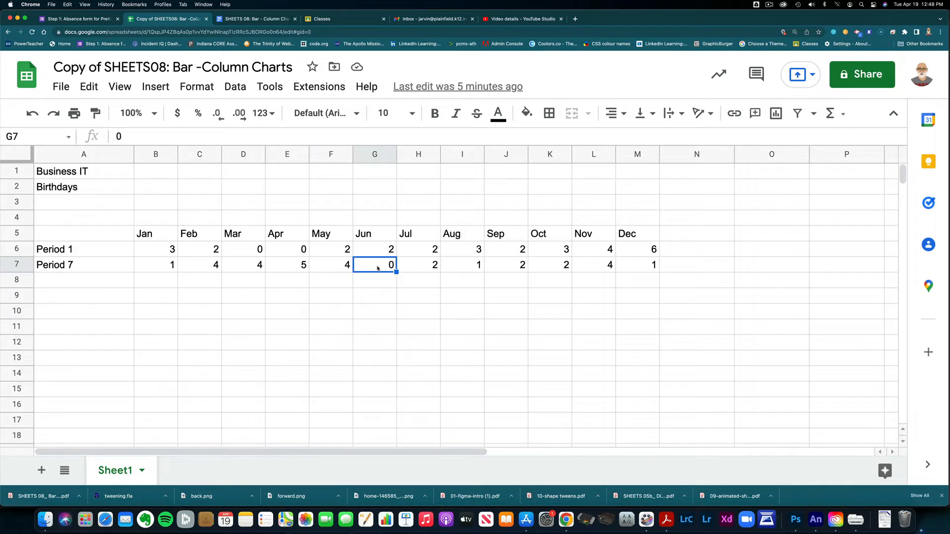
left_click(253, 253)
left_click(281, 251)
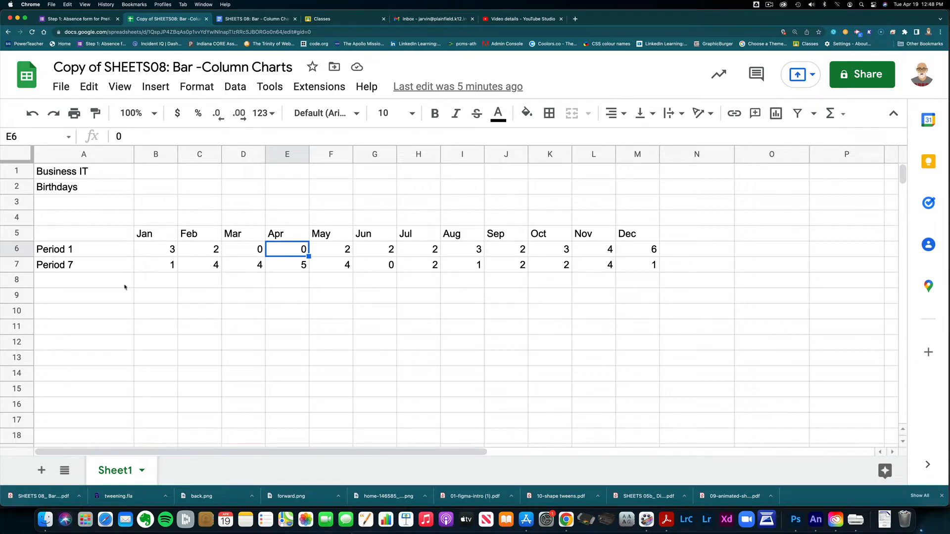
- Apply alternating colors to A5:M7 using the default style with a green header and light green banding
left_click_drag(95, 240, 653, 273)
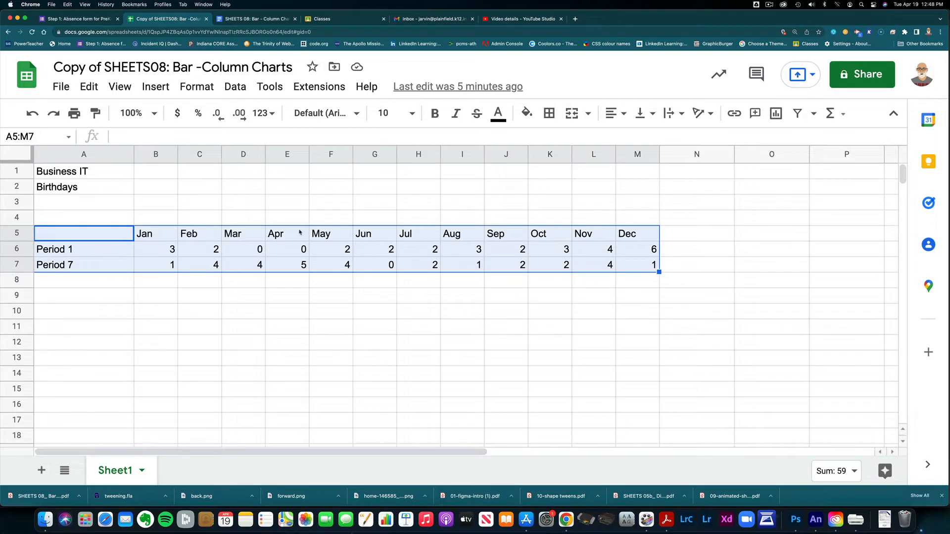
left_click(198, 89)
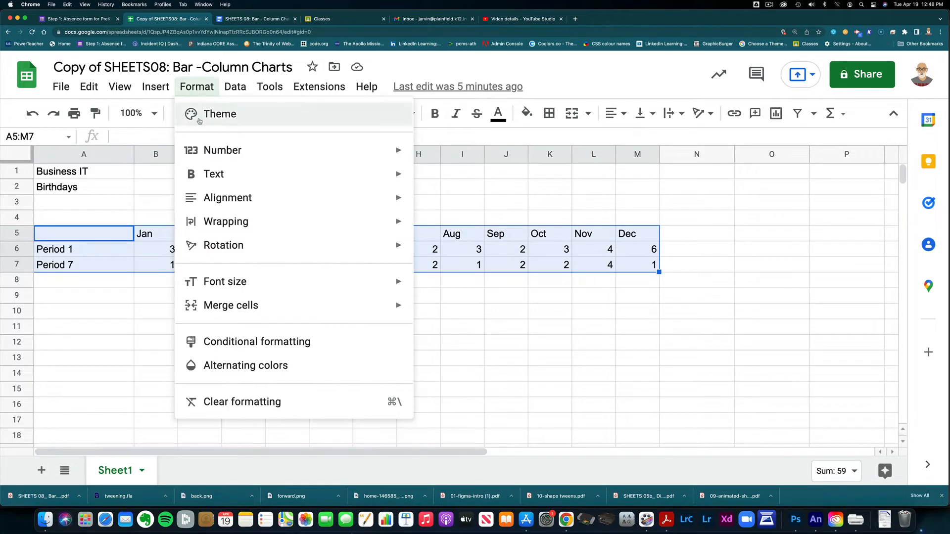
left_click(221, 367)
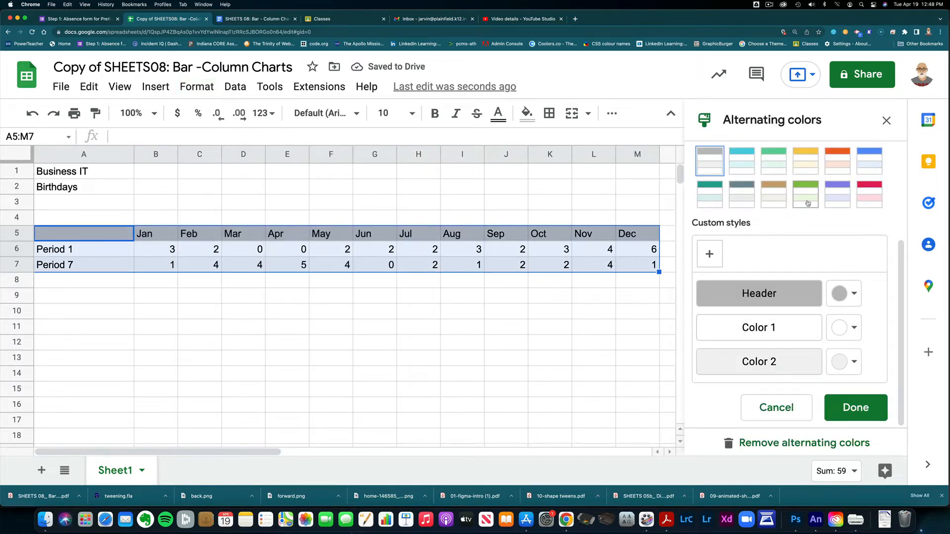
left_click(807, 196)
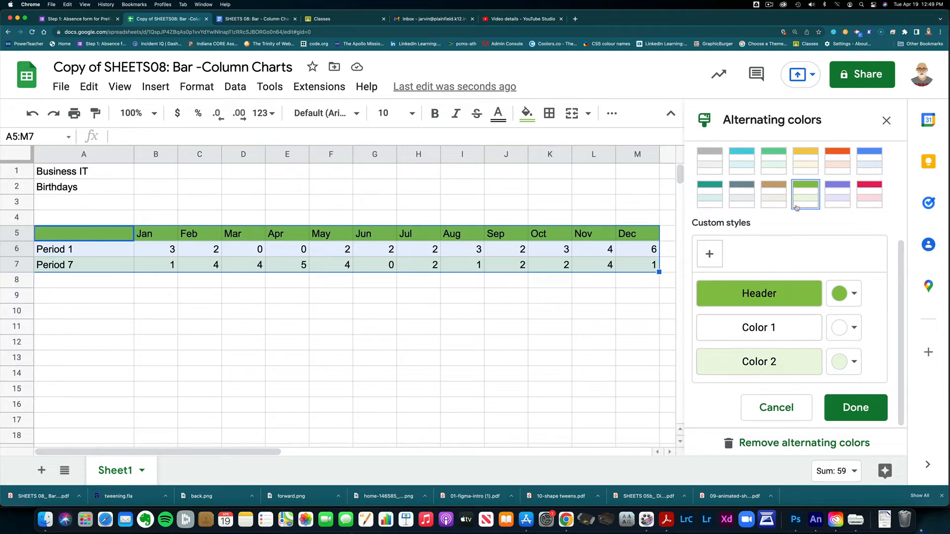
left_click(857, 409)
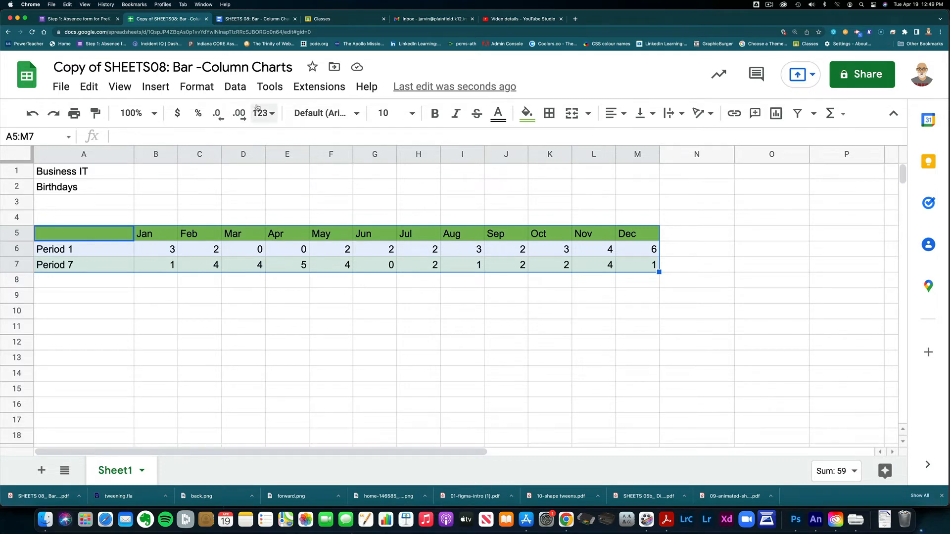
- Set the font of the data range A5:M7 to Coda at size 14
left_click(346, 117)
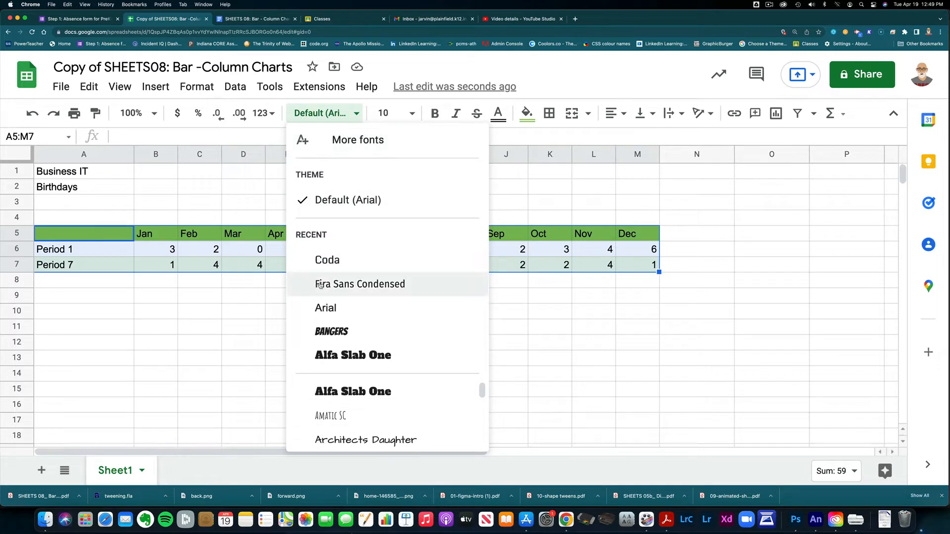
left_click(292, 258)
left_click(412, 115)
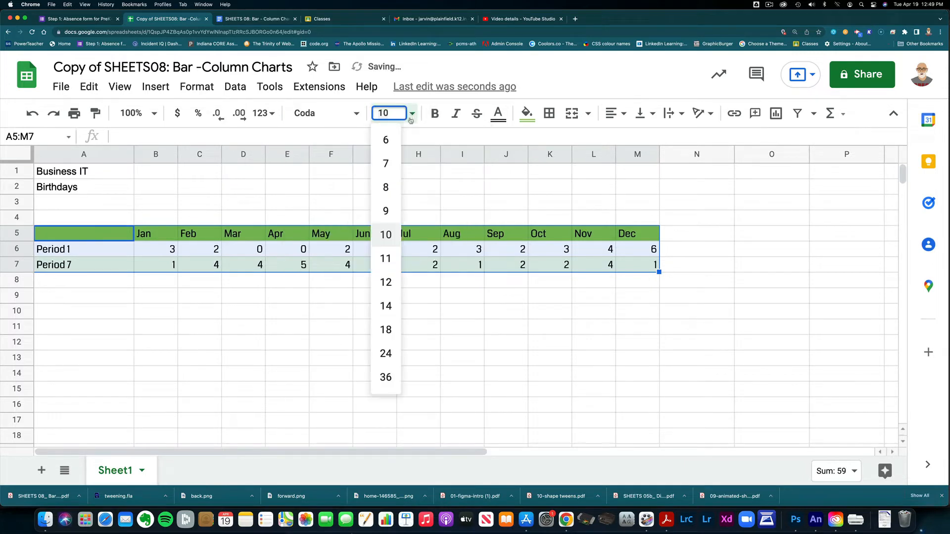
left_click(384, 307)
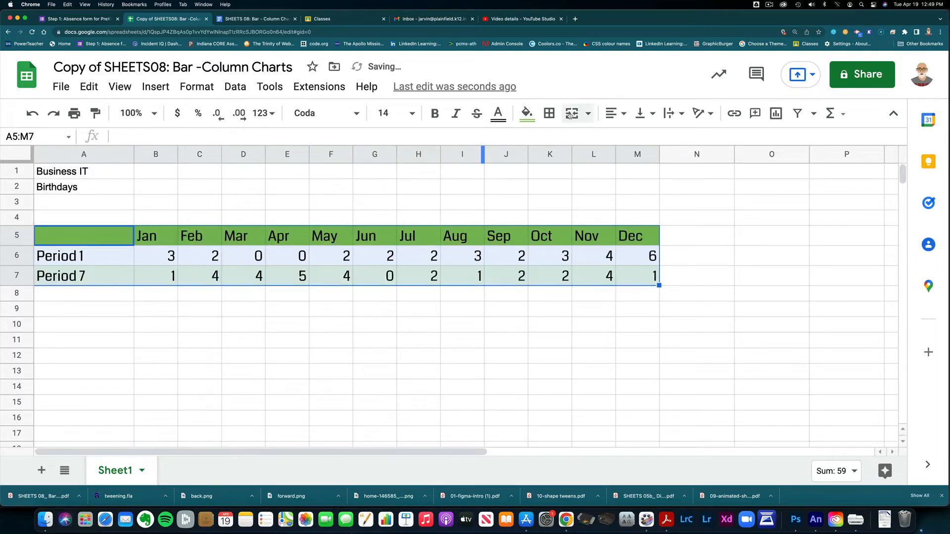
- Center the contents of the data range A5:M7 horizontally
left_click(616, 115)
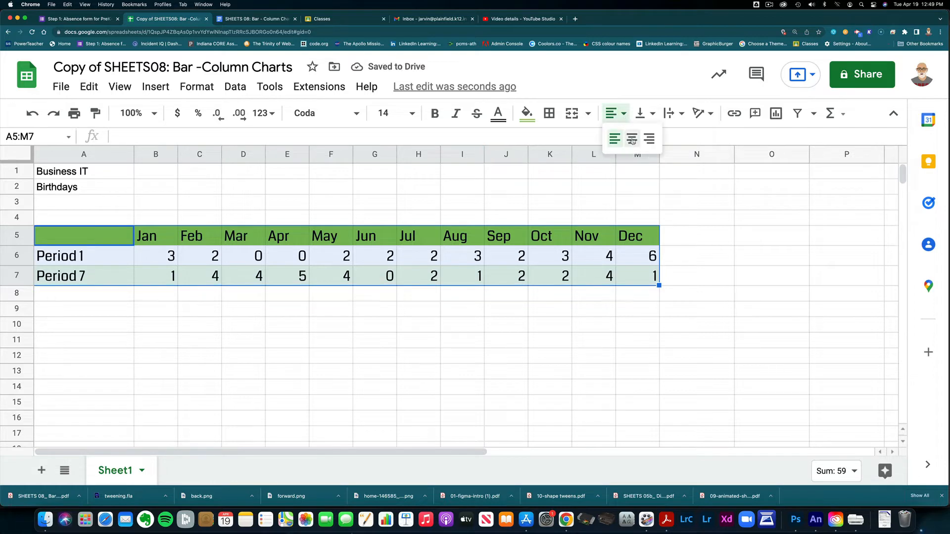
left_click(632, 140)
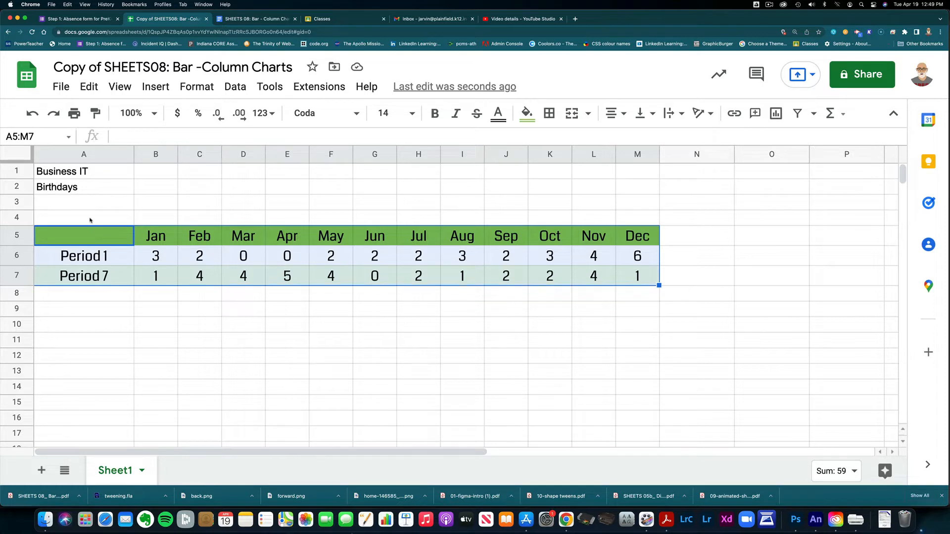
- Set the font of the sheet titles in A1:A2 to Coda at size 14
left_click_drag(74, 175, 82, 189)
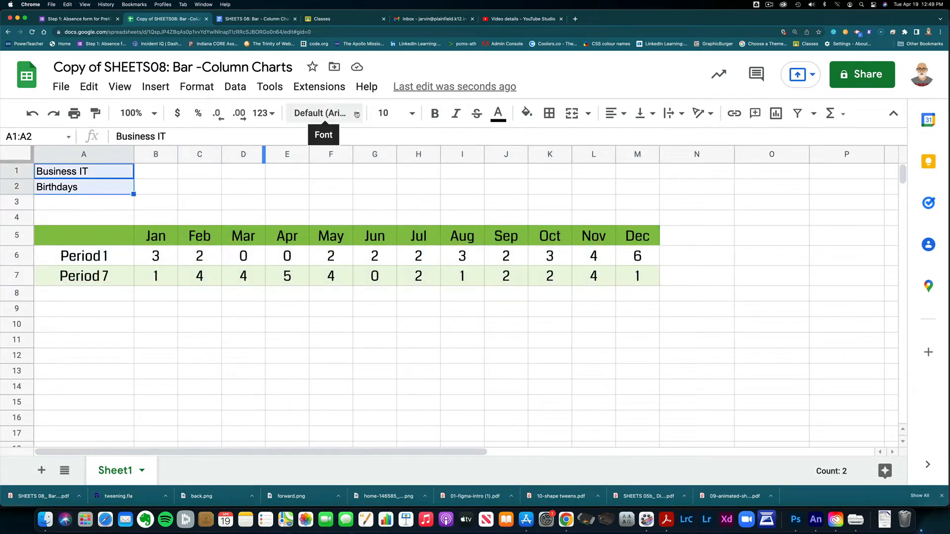
left_click(322, 115)
left_click(328, 260)
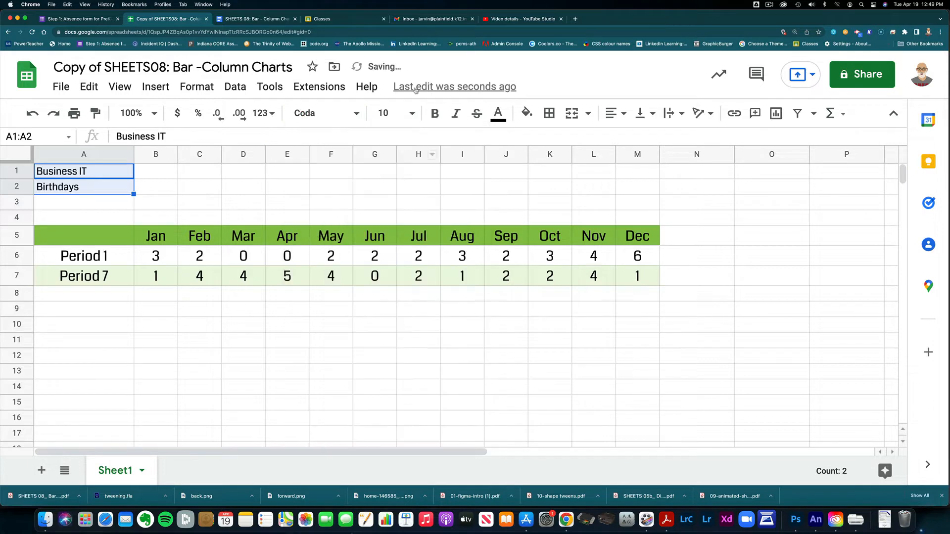
left_click(413, 114)
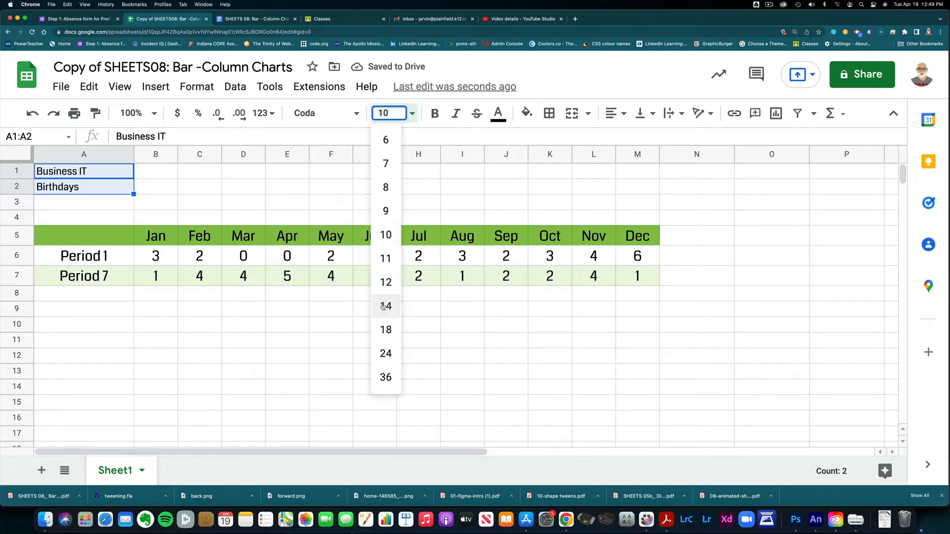
left_click(386, 305)
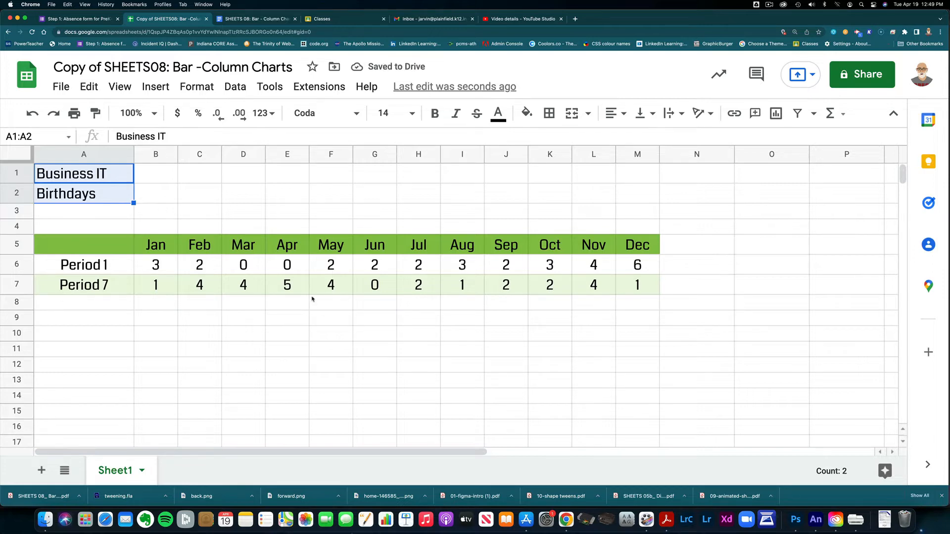
left_click(283, 333)
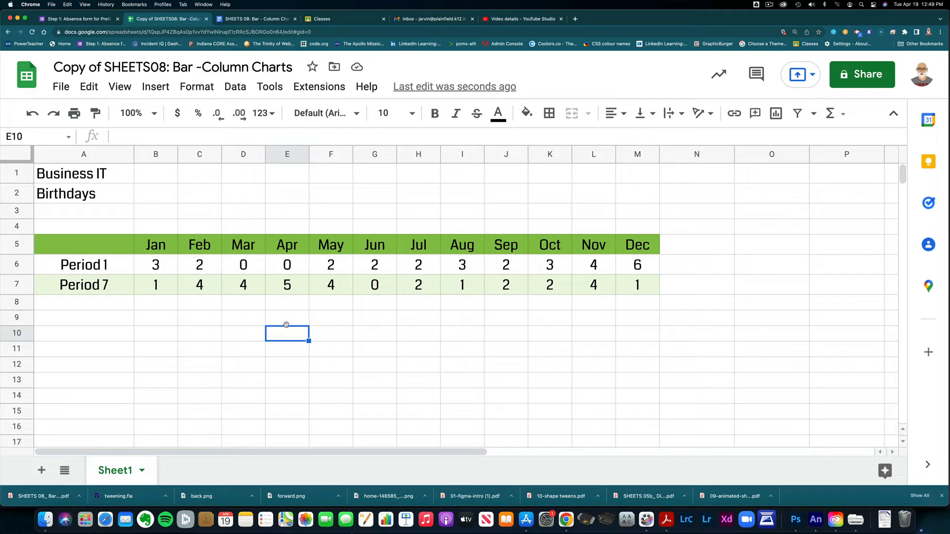
left_click(336, 322)
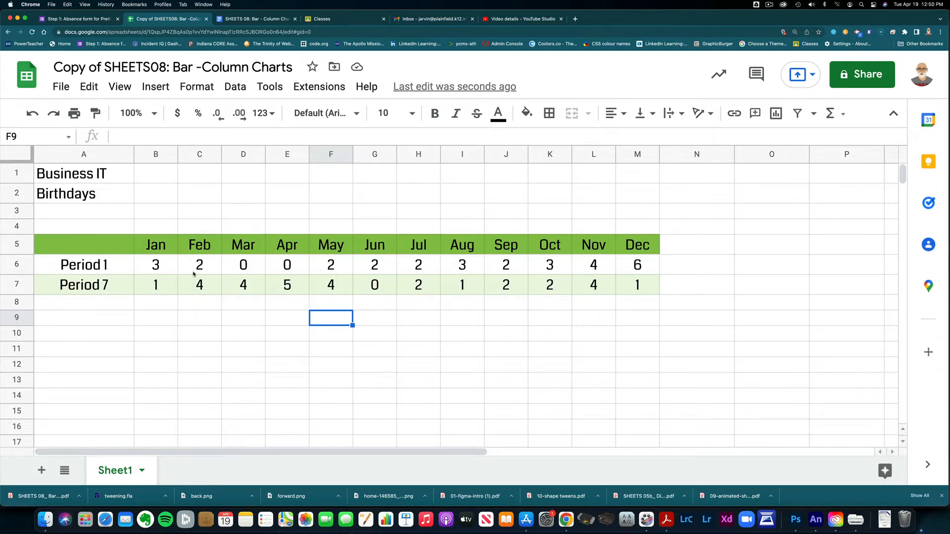
- Insert a chart based on the birthday data in A5:M7
left_click(109, 248)
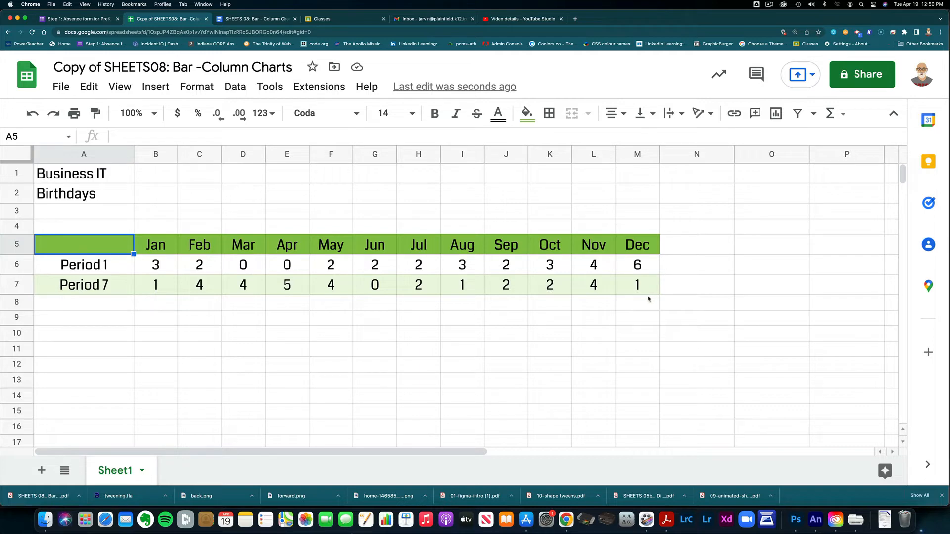
left_click(121, 284)
left_click_drag(99, 247, 640, 293)
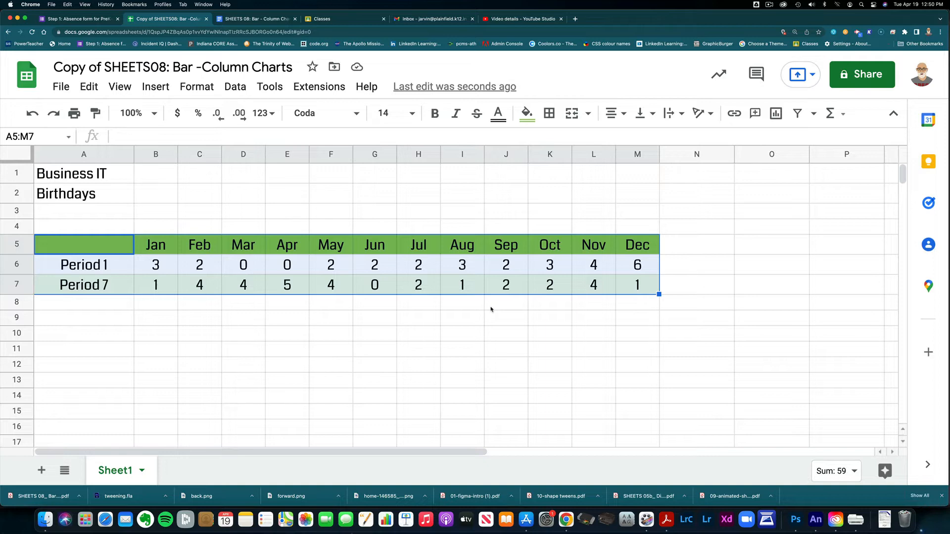
left_click(157, 88)
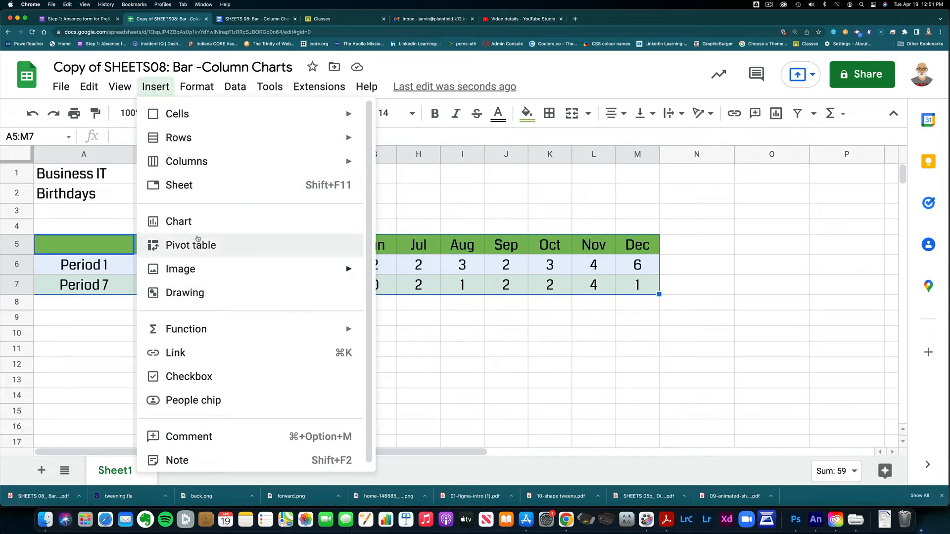
left_click(181, 224)
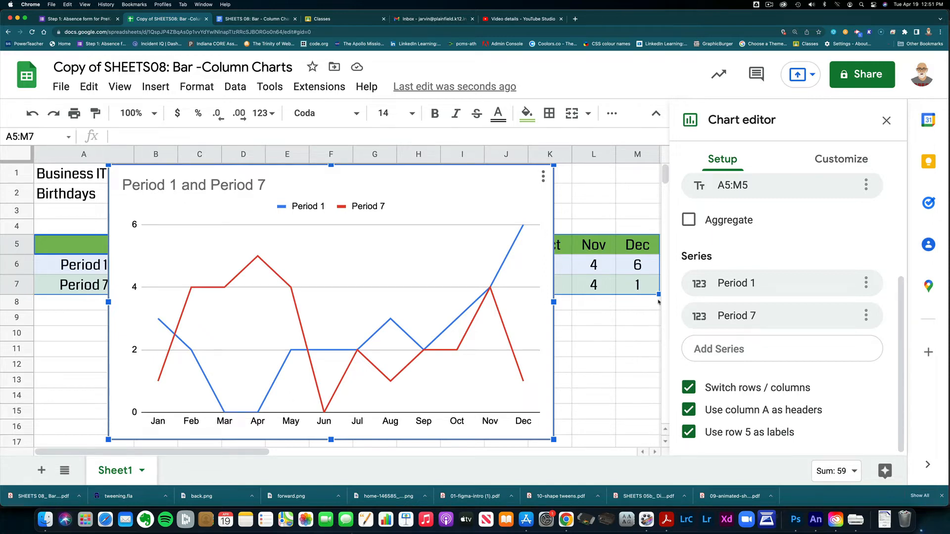
- Change the chart type to a standard, non-stacked column chart
scroll(729, 242, "up", 5)
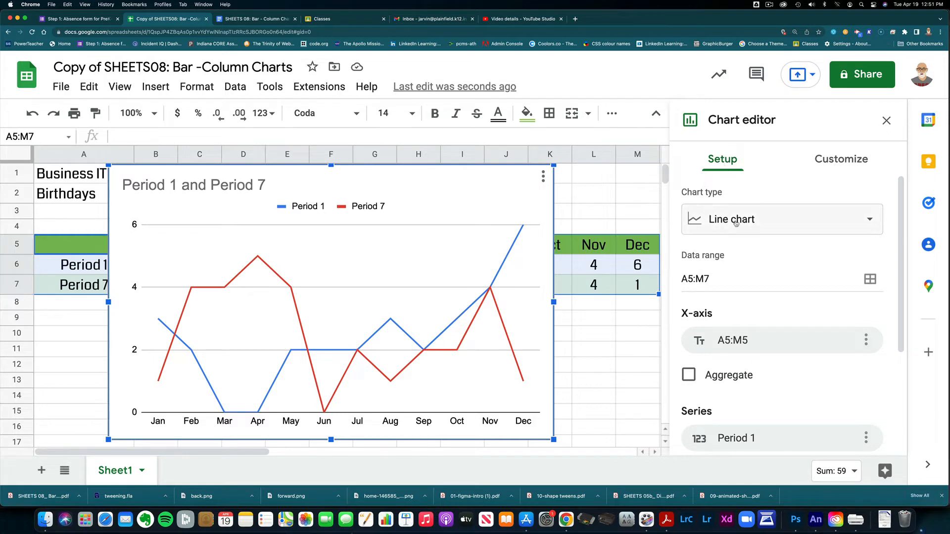
left_click(736, 224)
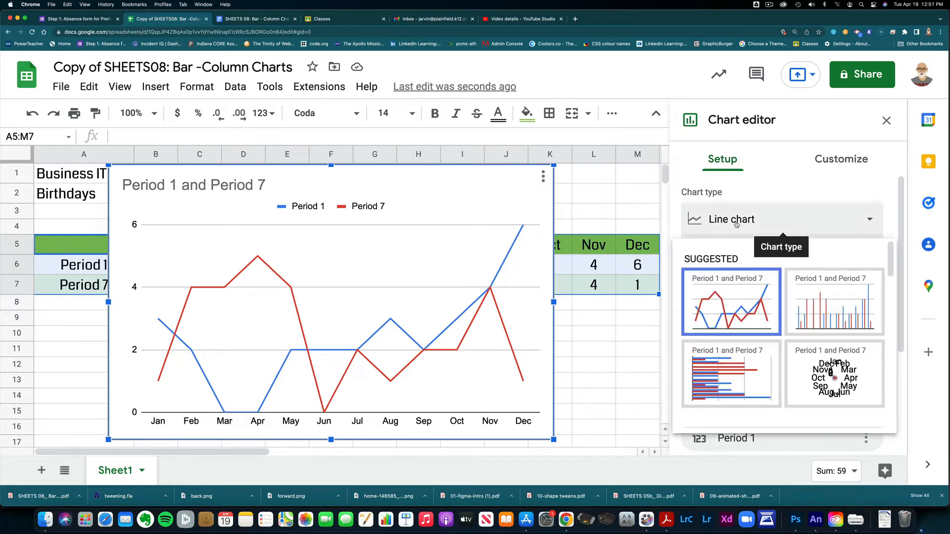
scroll(759, 341, "down", 2)
scroll(758, 342, "down", 5)
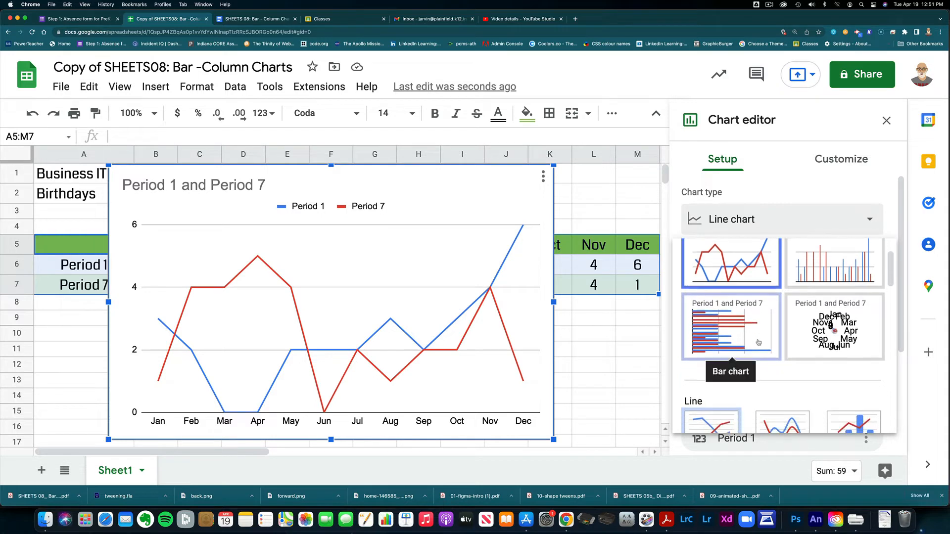
scroll(759, 342, "down", 5)
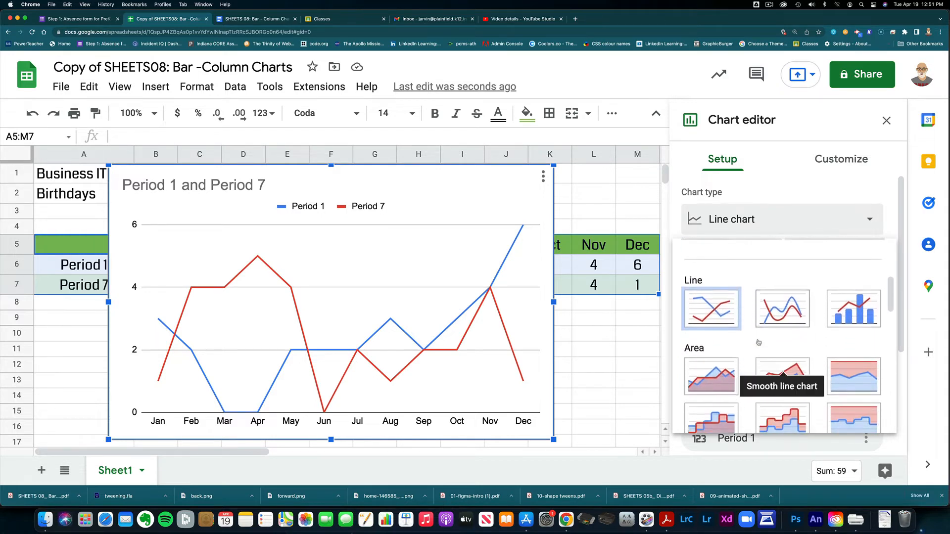
scroll(759, 341, "down", 2)
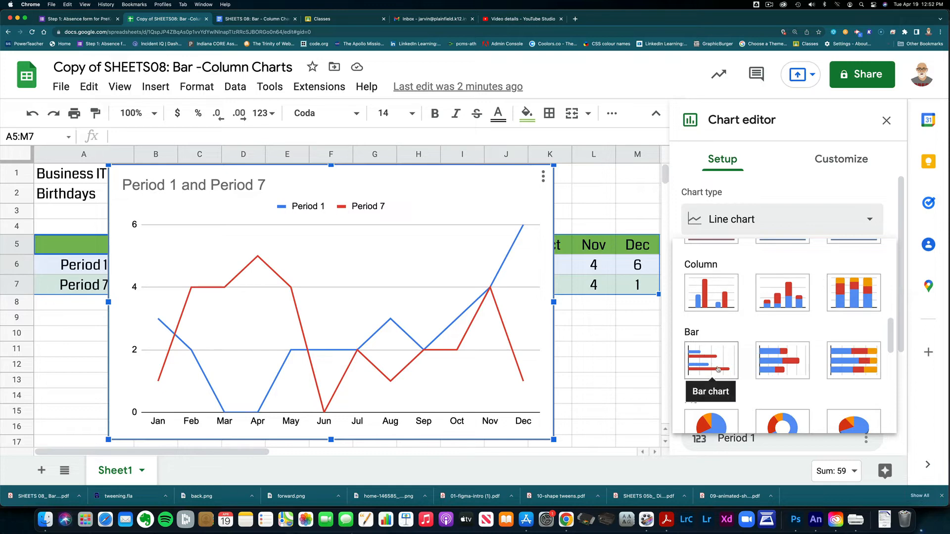
left_click(712, 297)
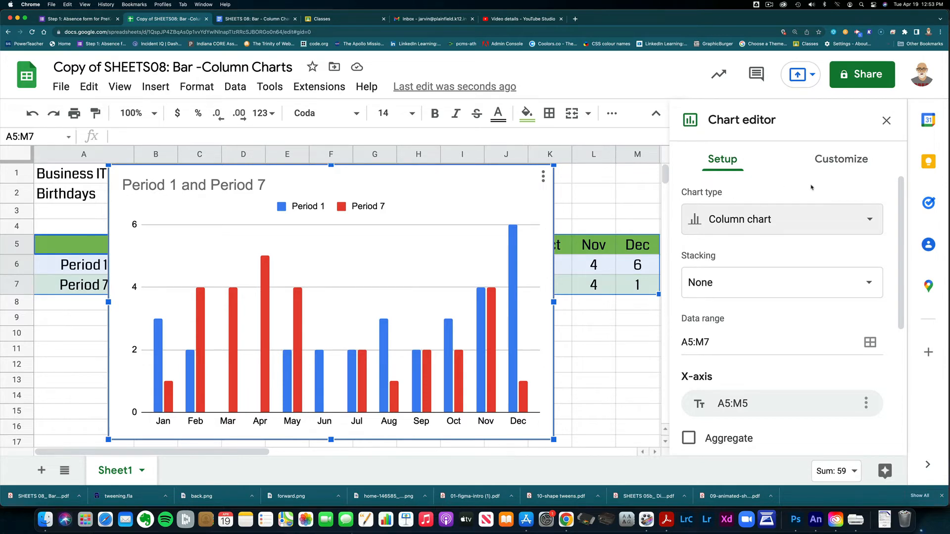
- Open the chart's customization options and review the chart title requirement in the PDF guide in Acrobat before returning to the sheet
left_click(836, 162)
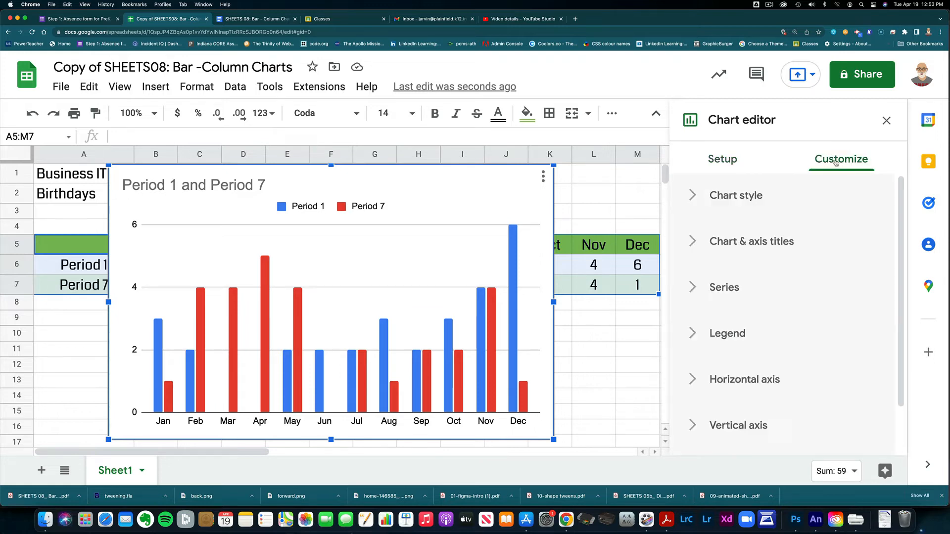
key("super+Tab")
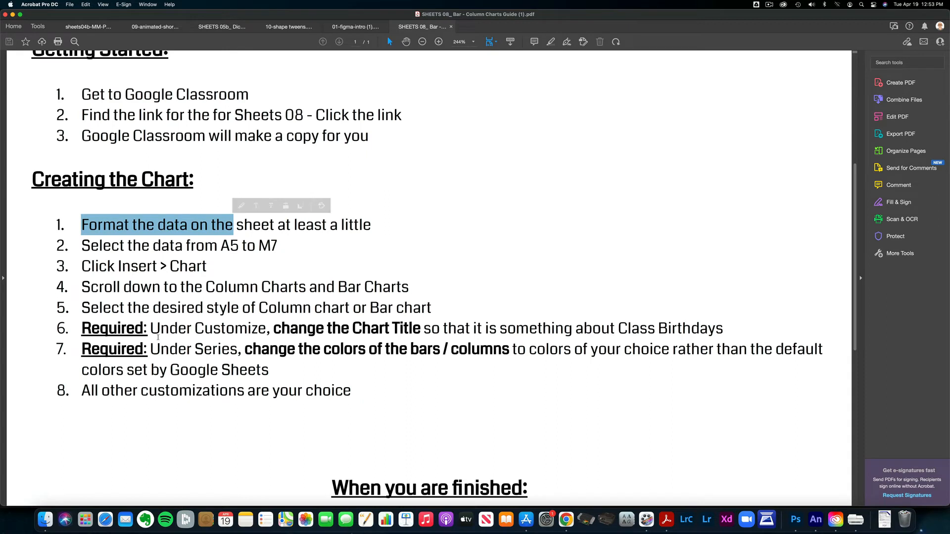
left_click_drag(155, 329, 441, 331)
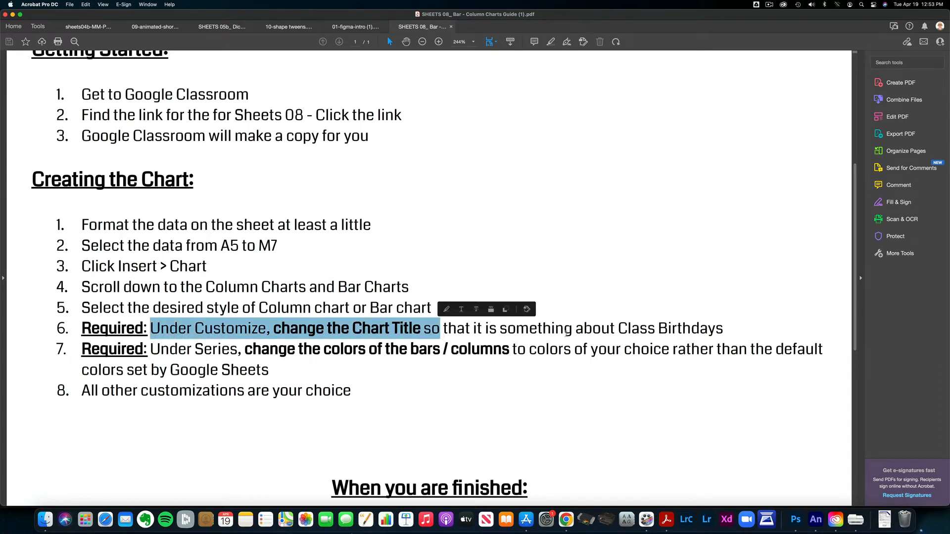
left_click_drag(615, 329, 719, 331)
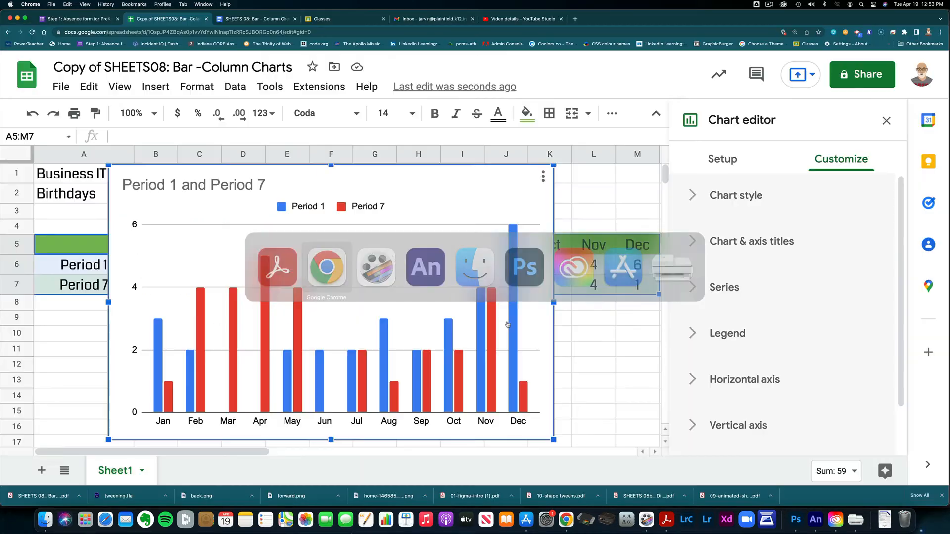
key("super+Tab")
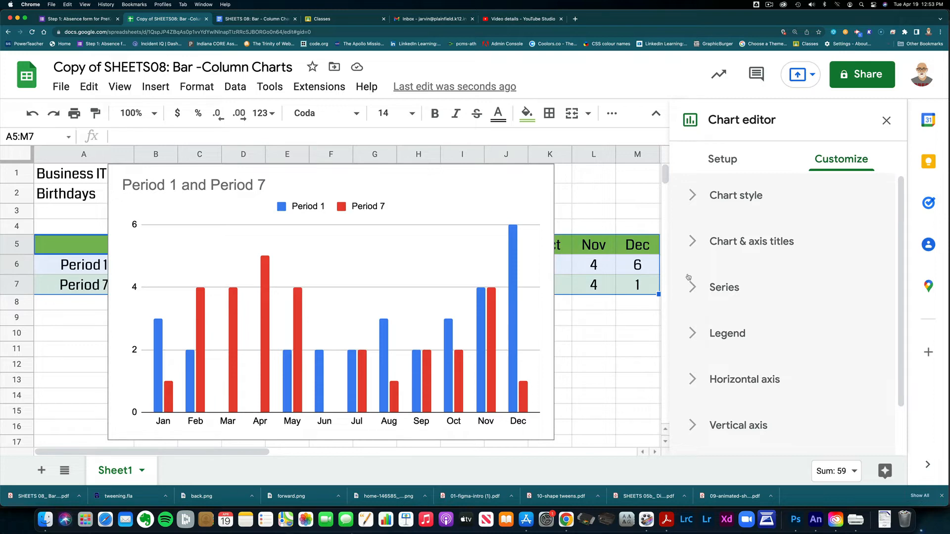
- Replace the chart title with "BIT Class Birthdays"
left_click(692, 243)
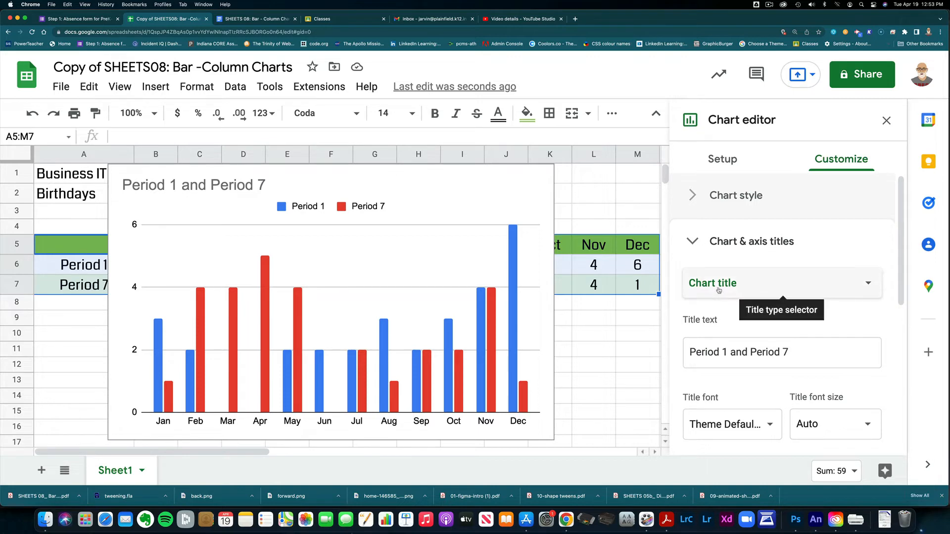
left_click_drag(792, 352, 681, 360)
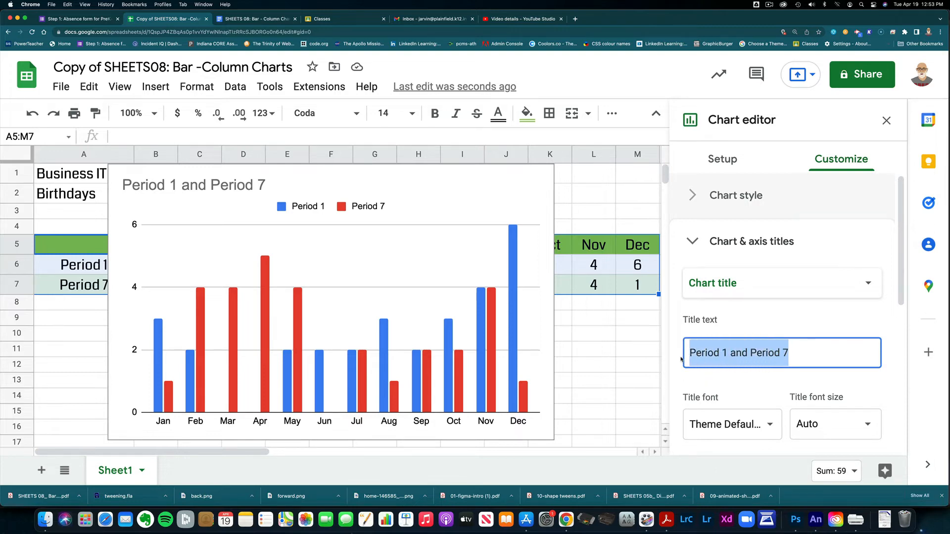
type("B")
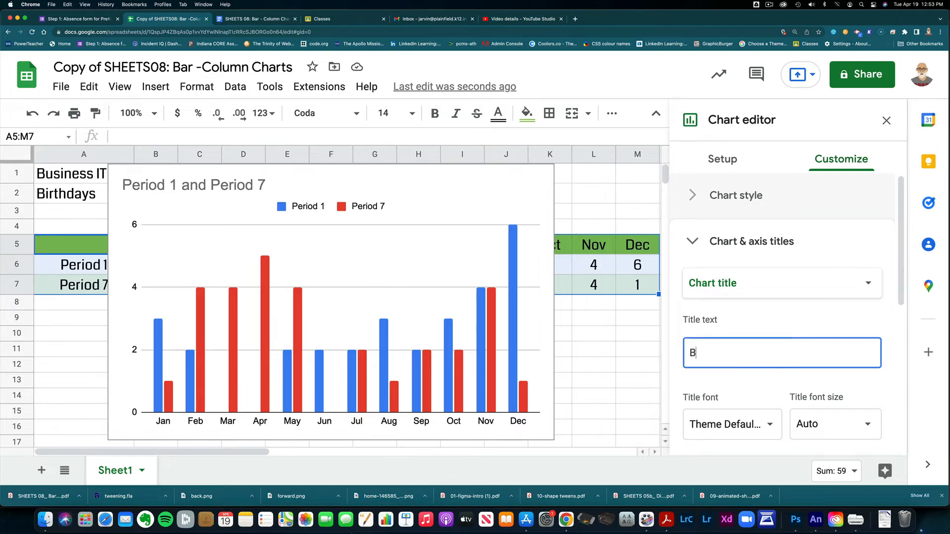
type("IT ")
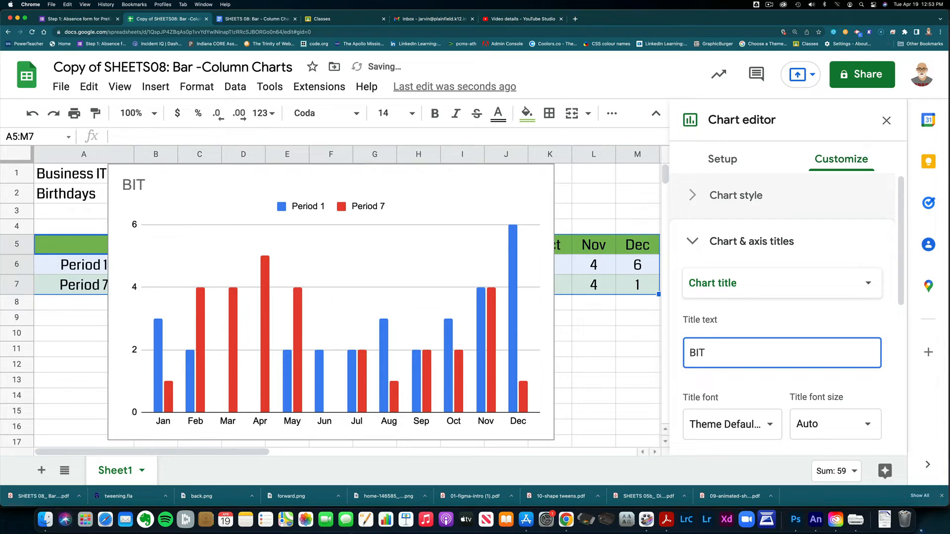
type("Class Bir")
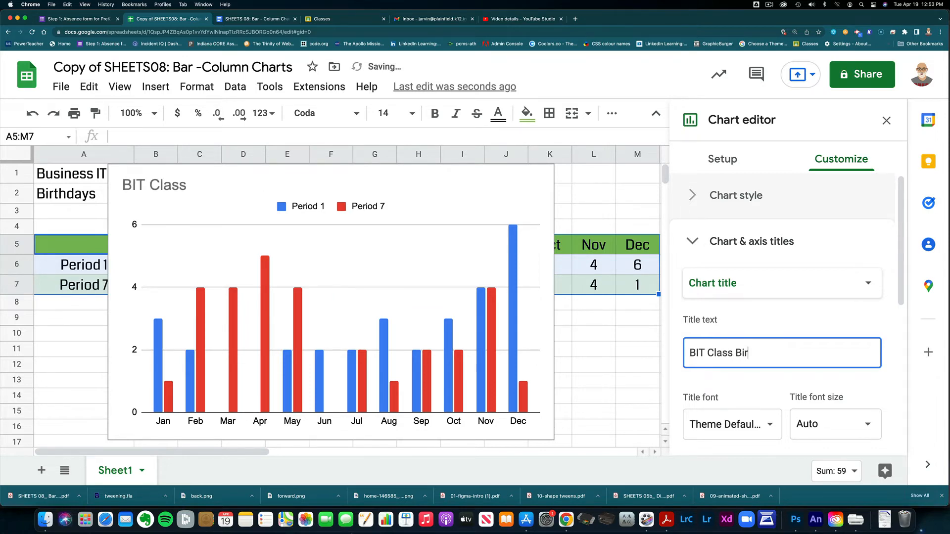
type("thdays")
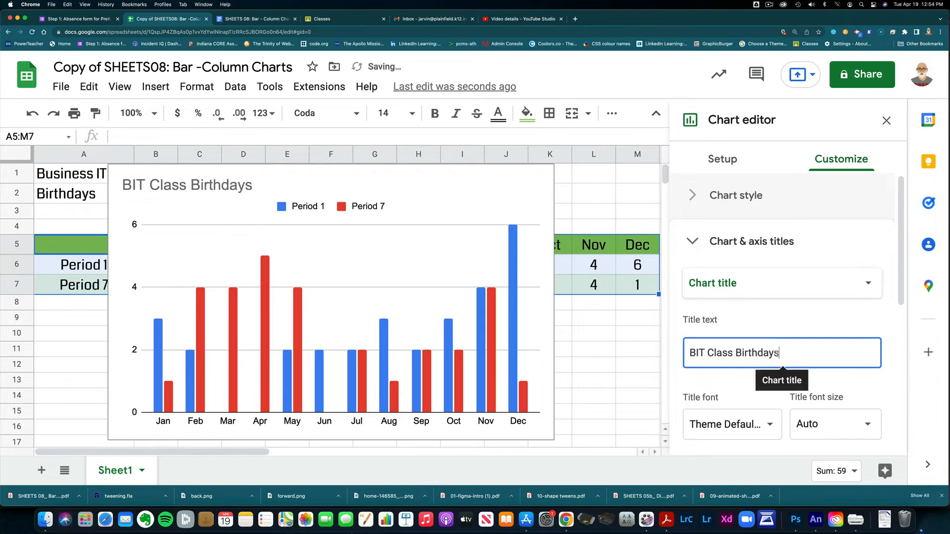
left_click_drag(780, 353, 736, 353)
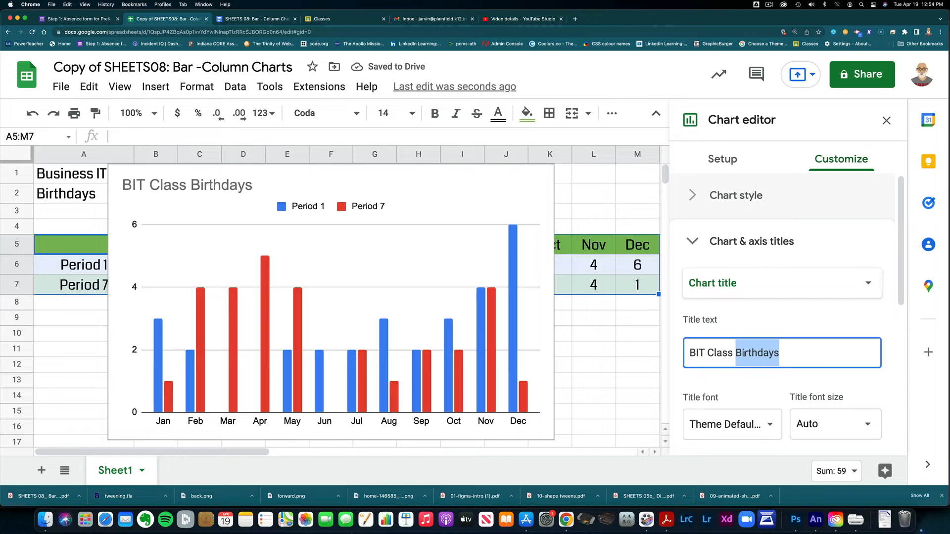
- Set the chart title's font to Verdana and make it bold
scroll(780, 383, "down", 5)
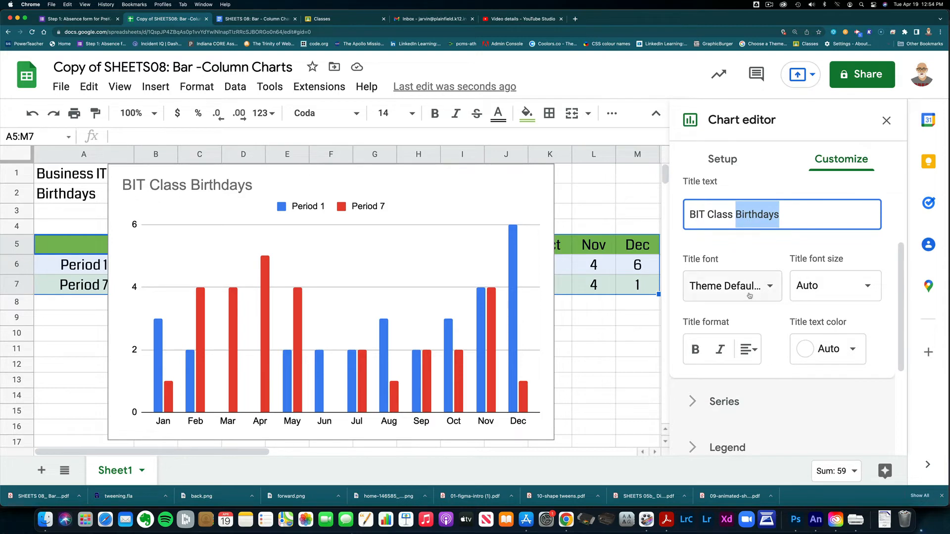
left_click(770, 288)
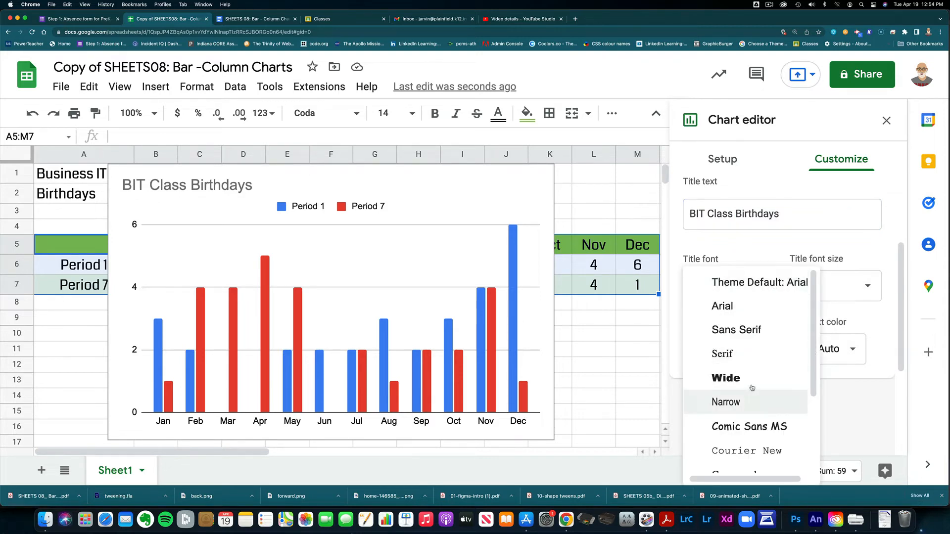
scroll(762, 385, "down", 3)
scroll(763, 384, "down", 2)
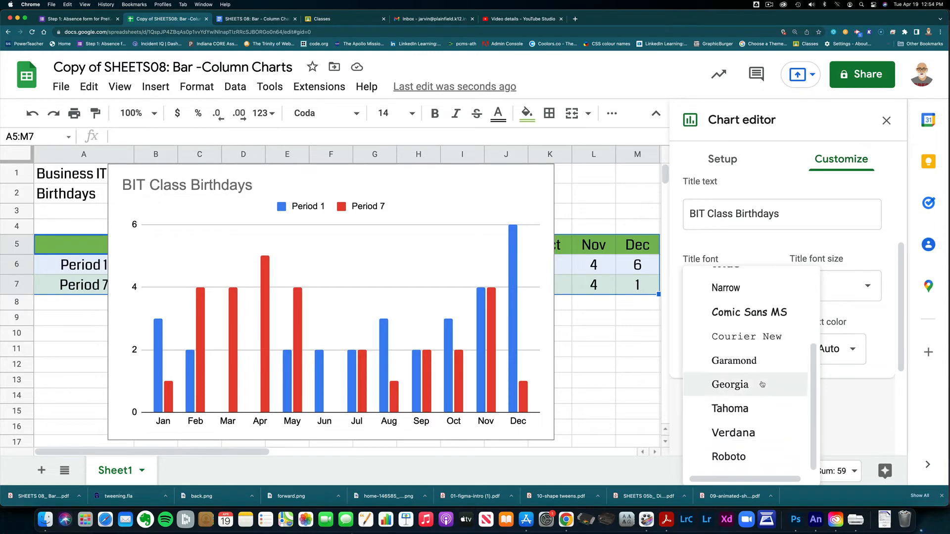
left_click(737, 435)
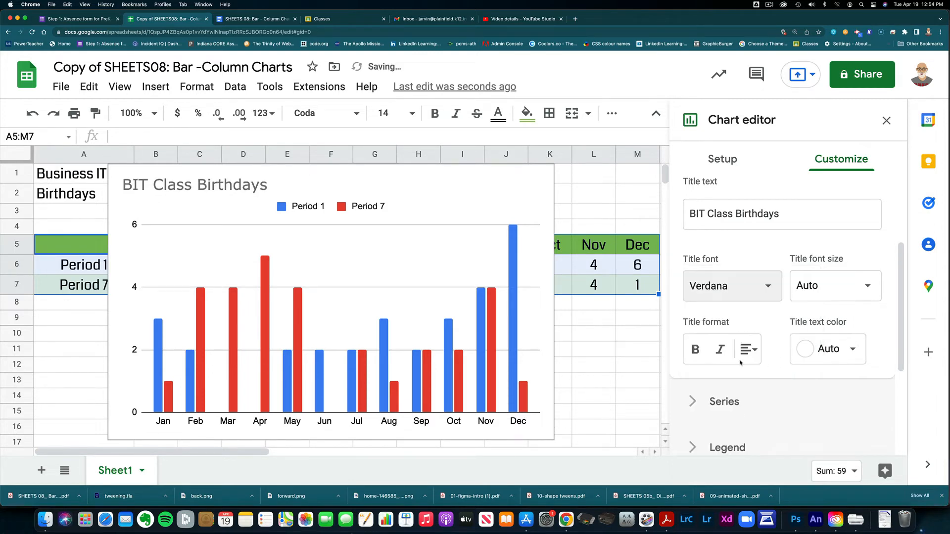
left_click(695, 351)
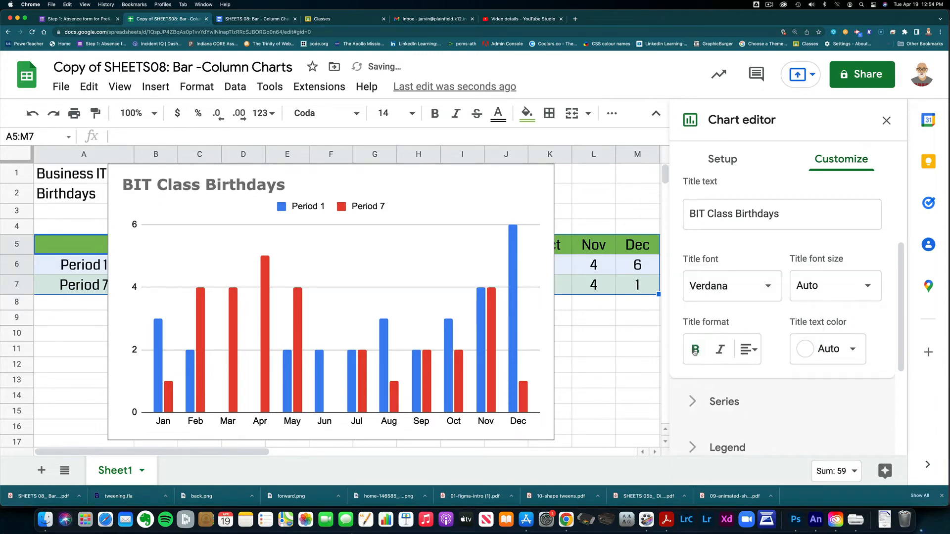
- Set the chart title's font size to 24 and center it above the chart
left_click(866, 287)
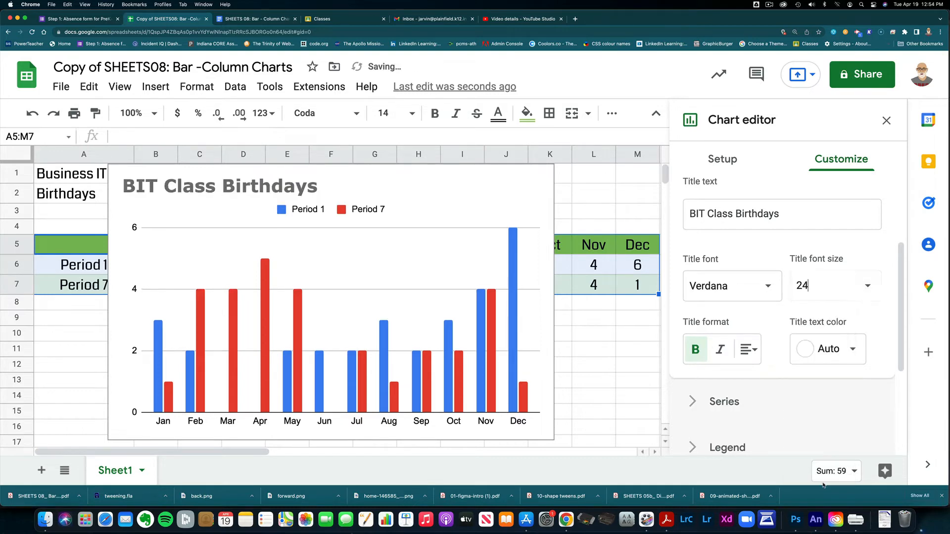
left_click(823, 483)
left_click(749, 351)
left_click(768, 379)
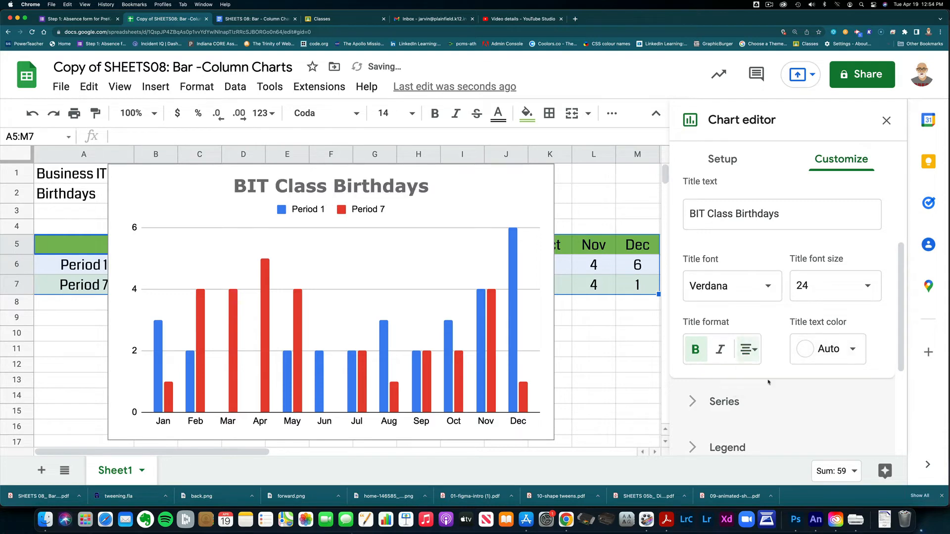
- Color the chart title golden yellow and collapse the chart and axis title settings
left_click(832, 349)
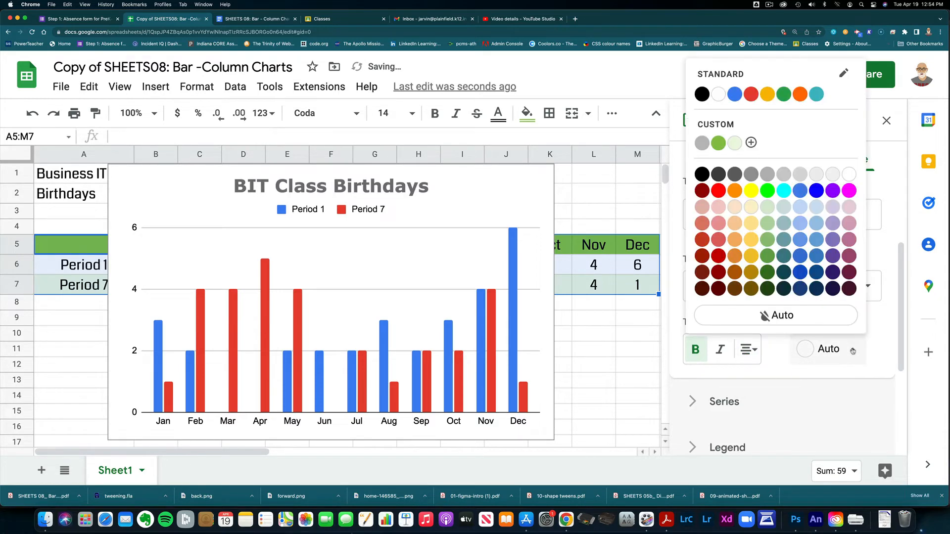
left_click(751, 256)
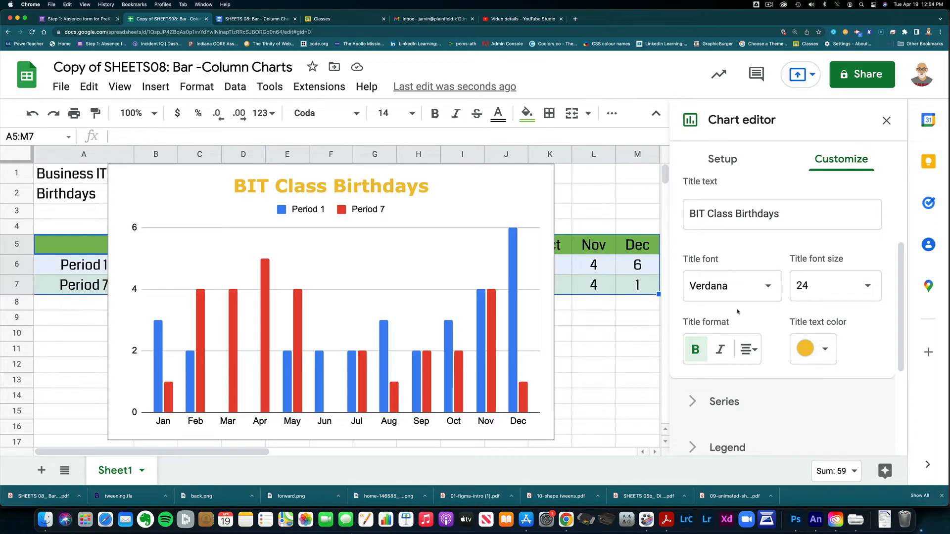
triple_click(781, 214)
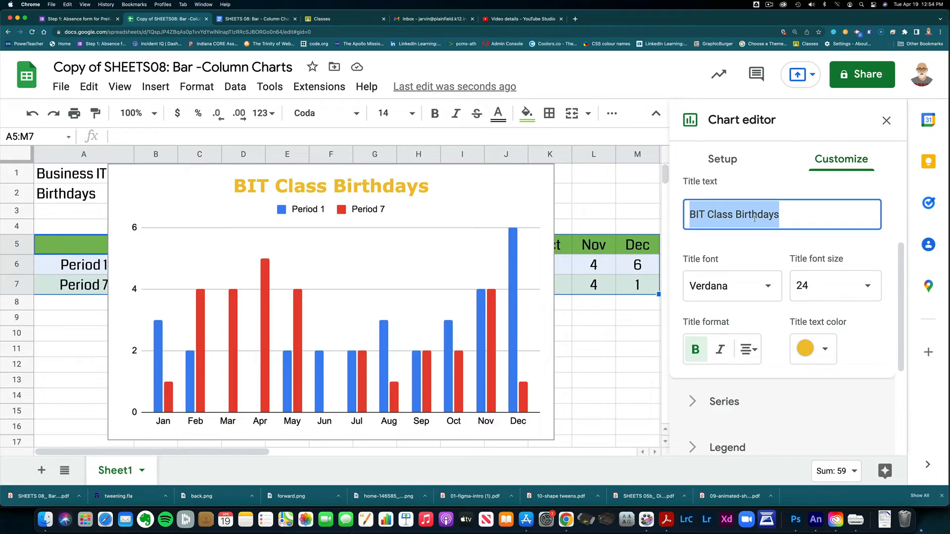
scroll(754, 217, "up", 5)
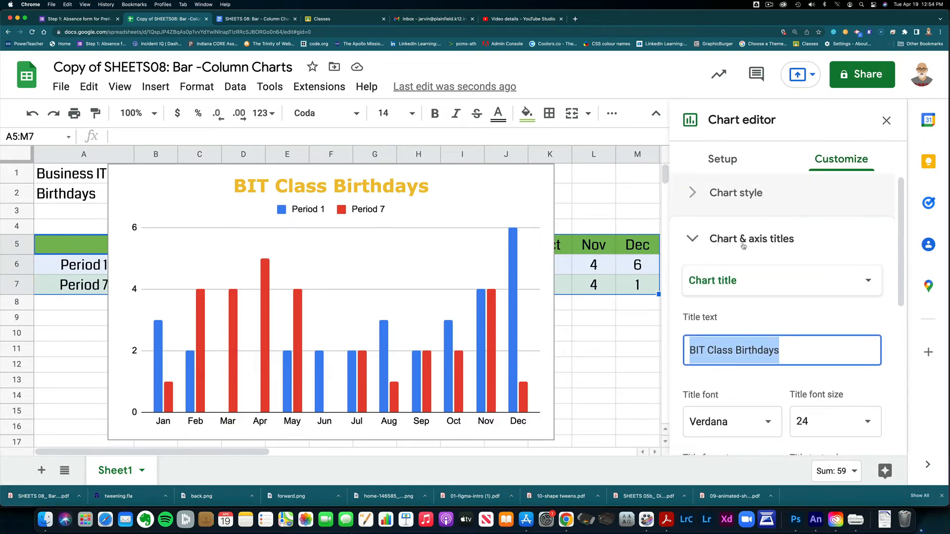
left_click(693, 241)
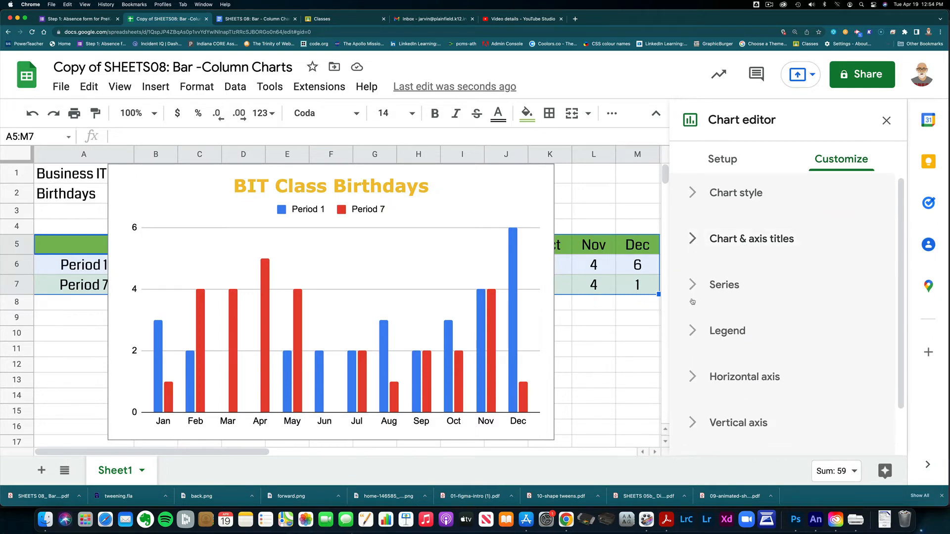
- Check the required column color change in the PDF guide in Acrobat, and return to the sheet in Chrome
key("super+Tab")
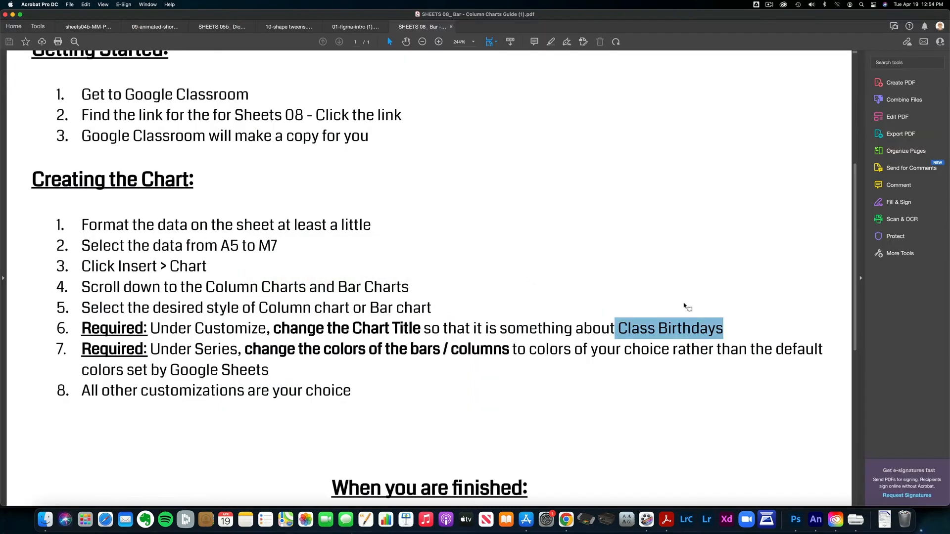
left_click_drag(245, 349, 513, 360)
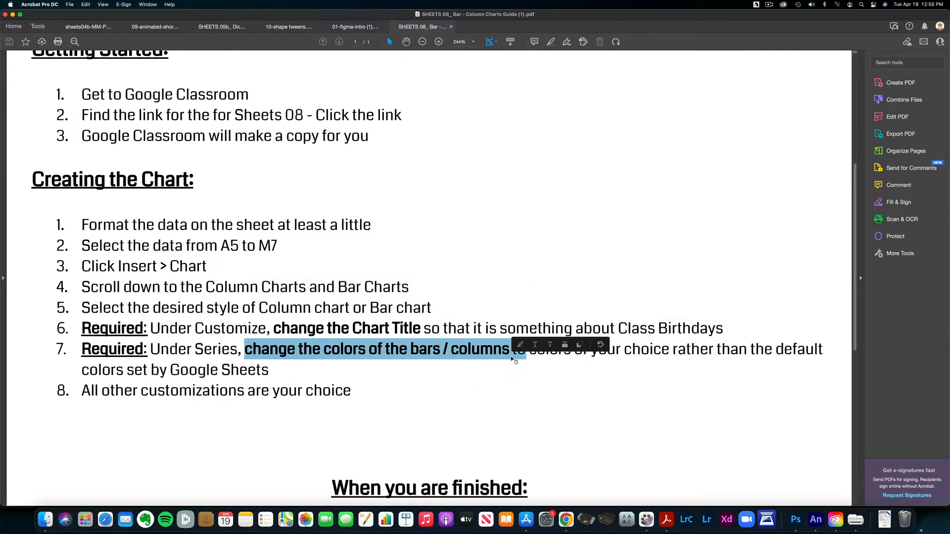
key("super+Tab")
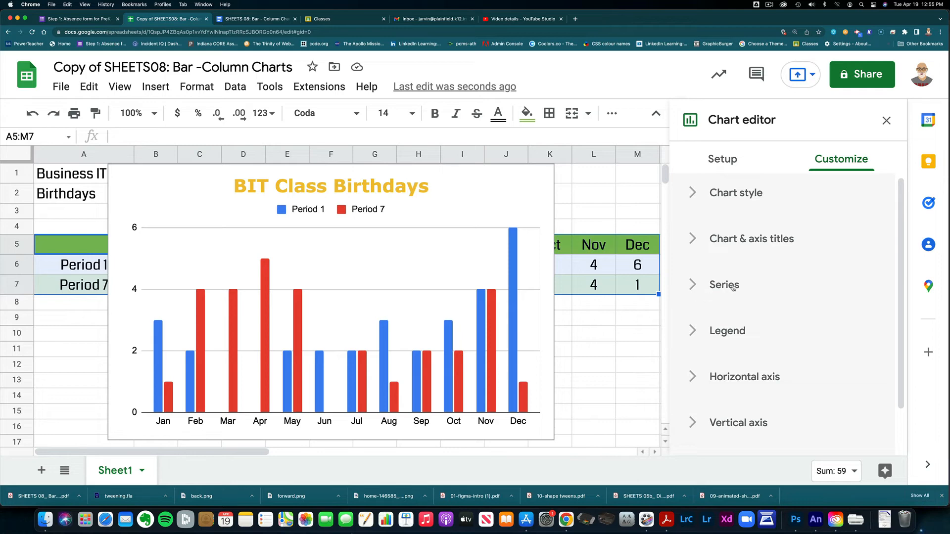
- Give the Period 1 series columns a black outline and a standard yellow-orange fill
left_click(694, 288)
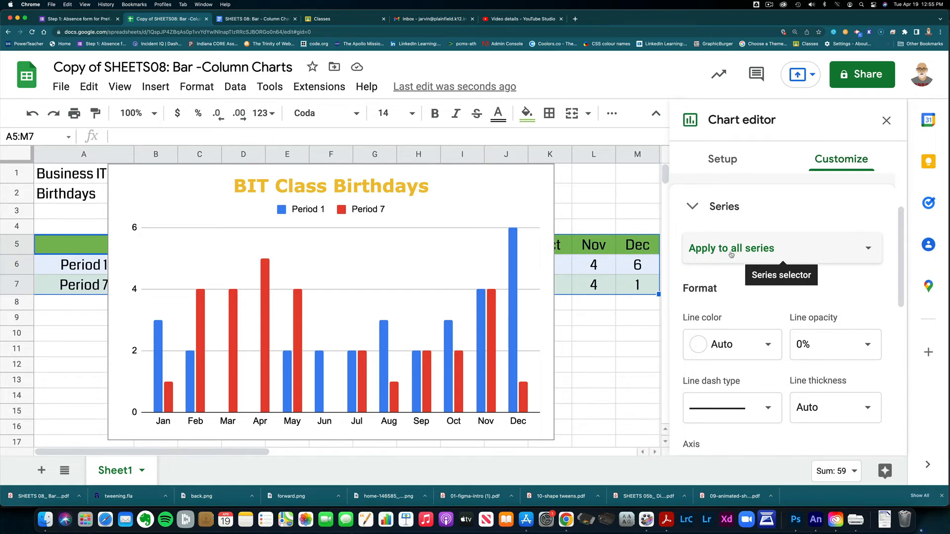
left_click(736, 253)
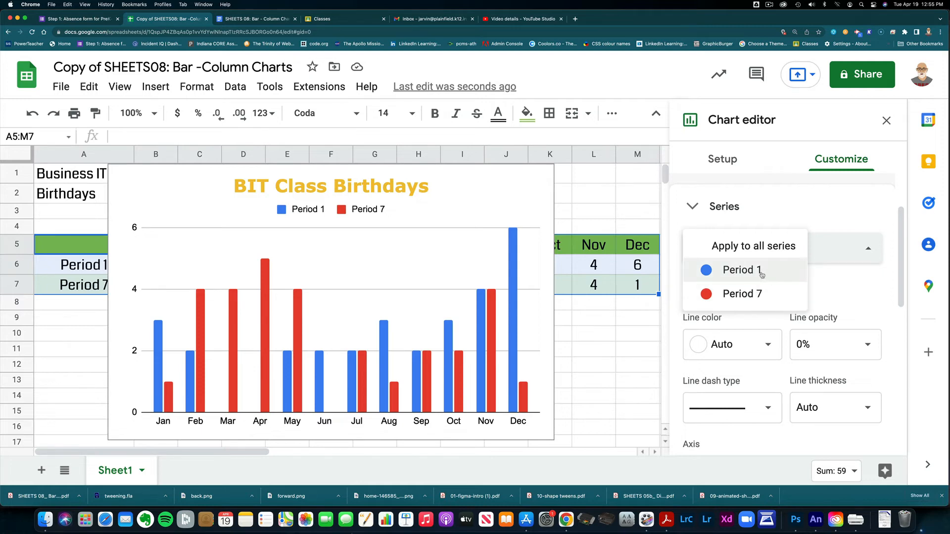
left_click(728, 272)
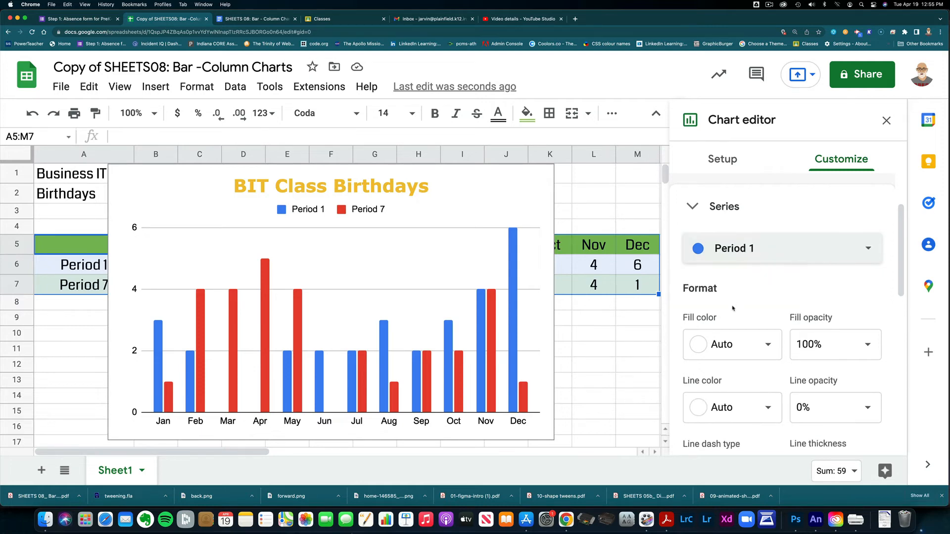
scroll(721, 369, "down", 1)
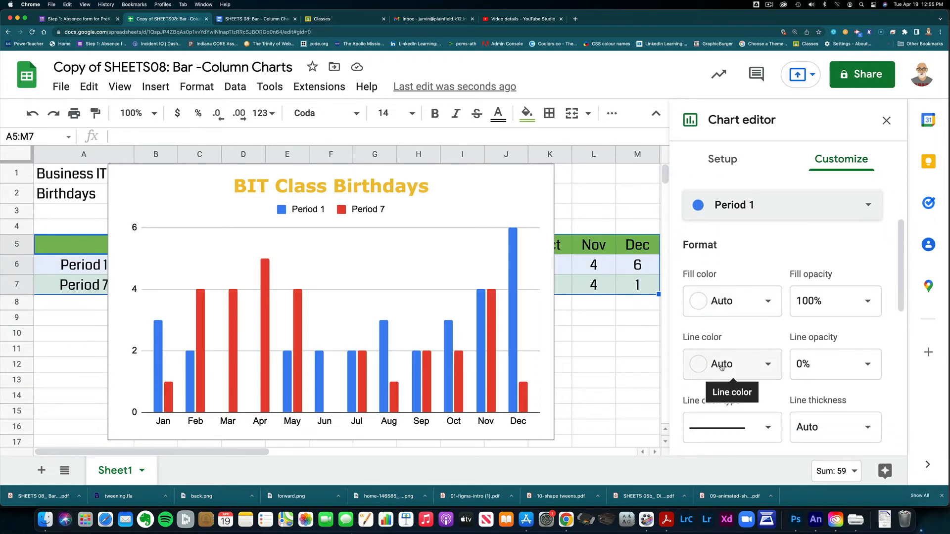
left_click(722, 365)
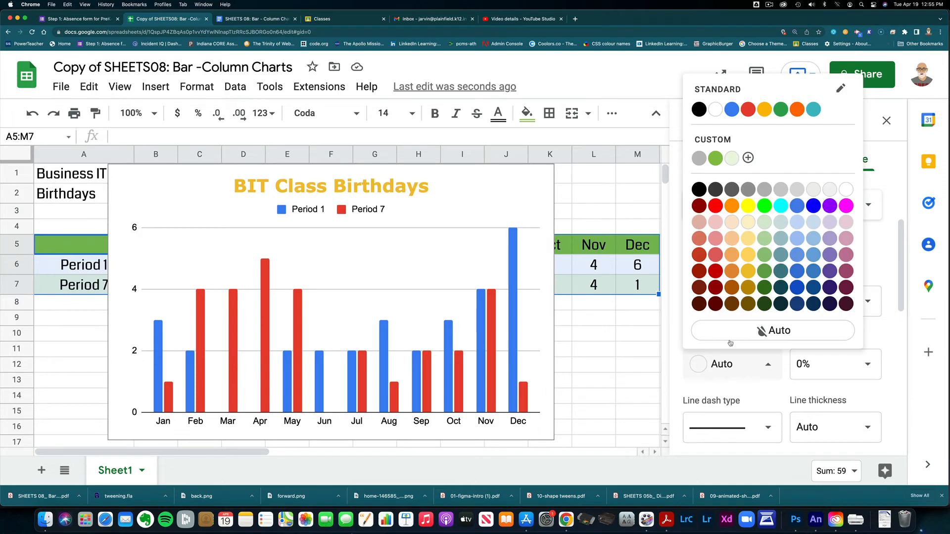
left_click(699, 189)
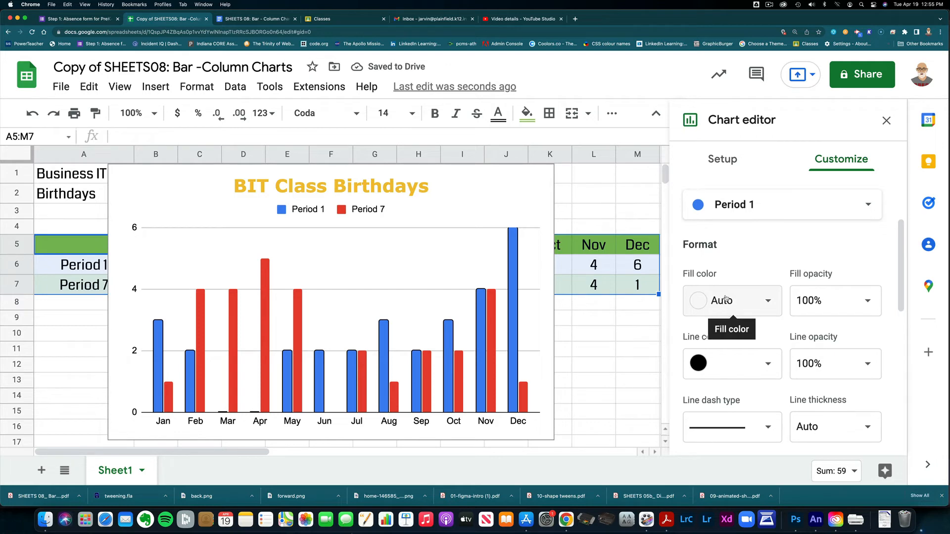
left_click(722, 303)
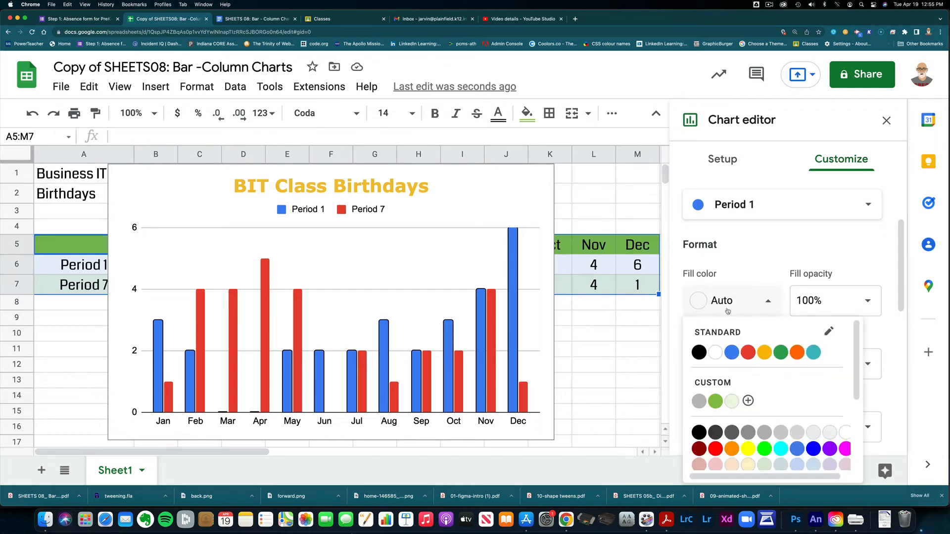
left_click(764, 353)
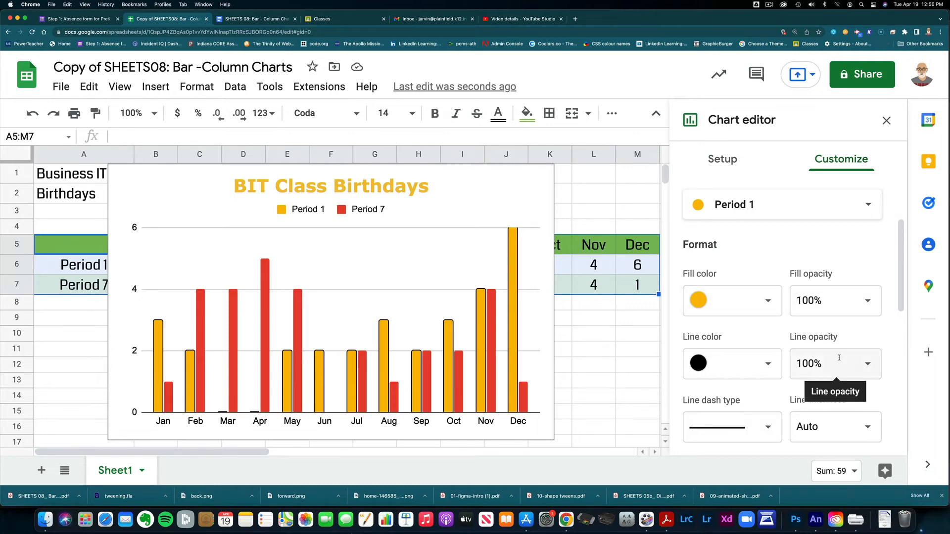
- Try a 2px outline on the Period 1 columns, and set the line thickness to 4px
scroll(840, 432, "down", 3)
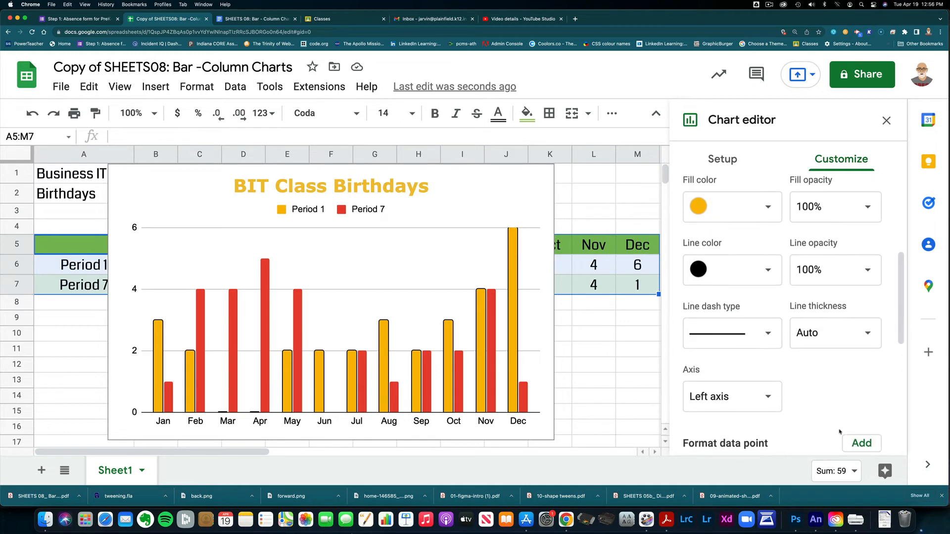
left_click(842, 339)
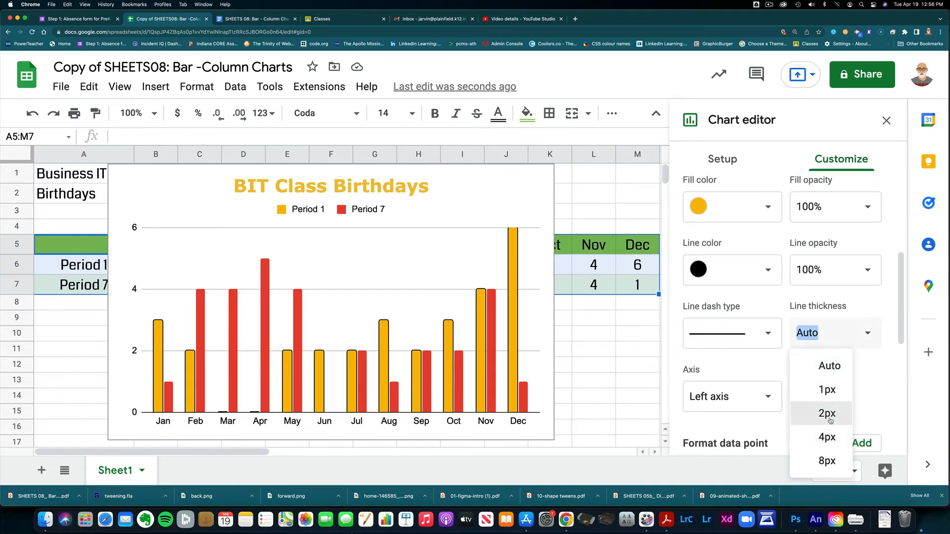
left_click(827, 413)
left_click(834, 346)
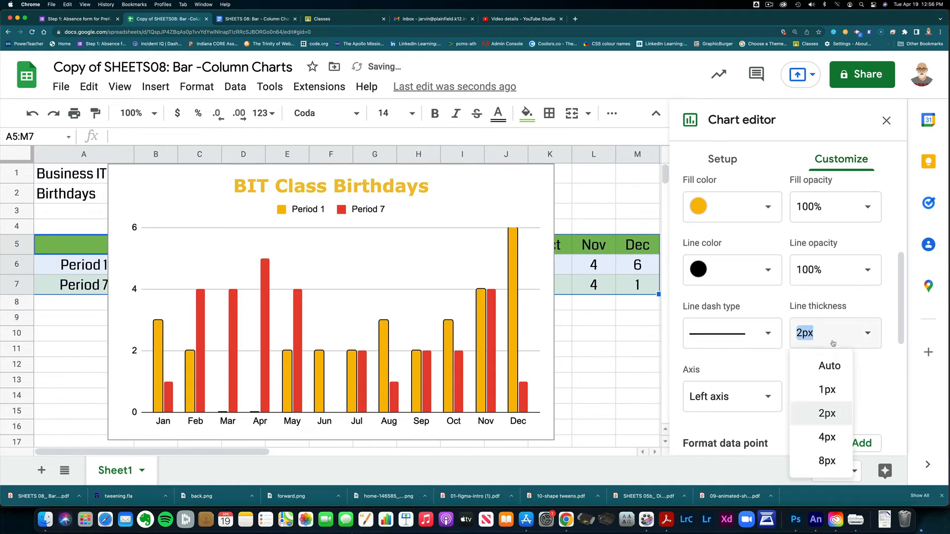
left_click(830, 435)
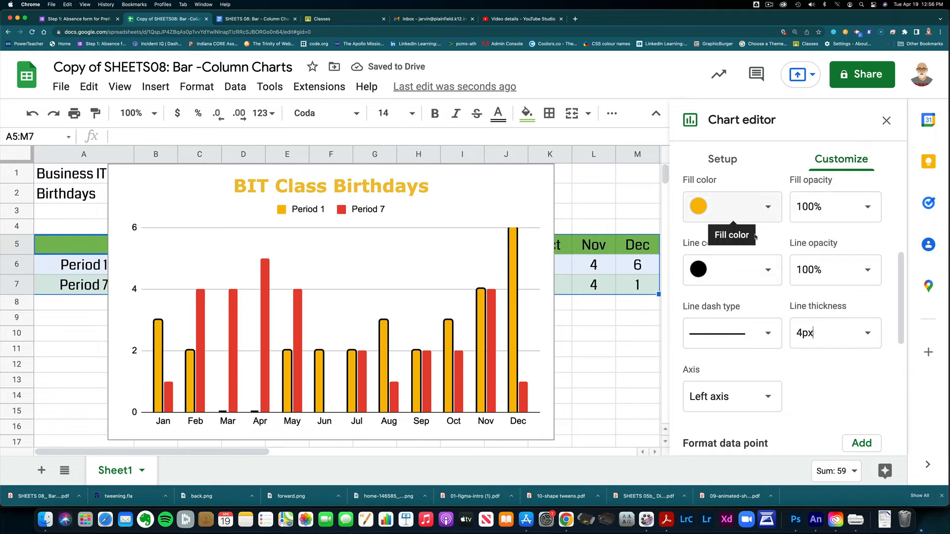
- Give the Period 7 series columns a black outline
scroll(764, 281, "up", 2)
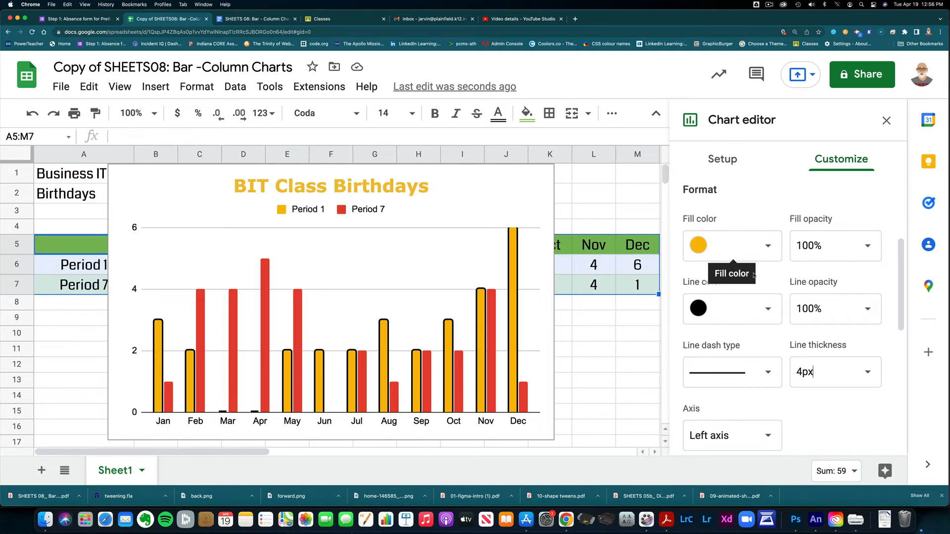
left_click_drag(901, 267, 901, 226)
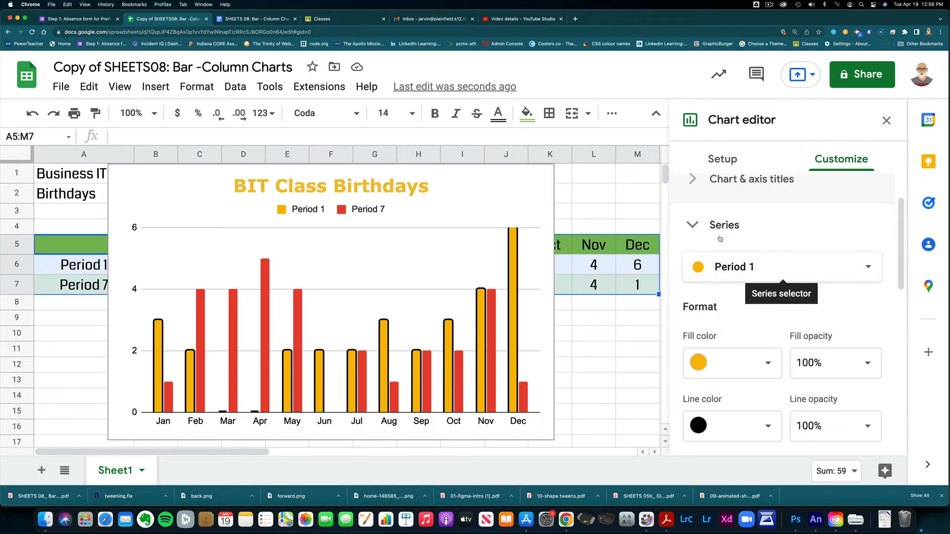
left_click(735, 276)
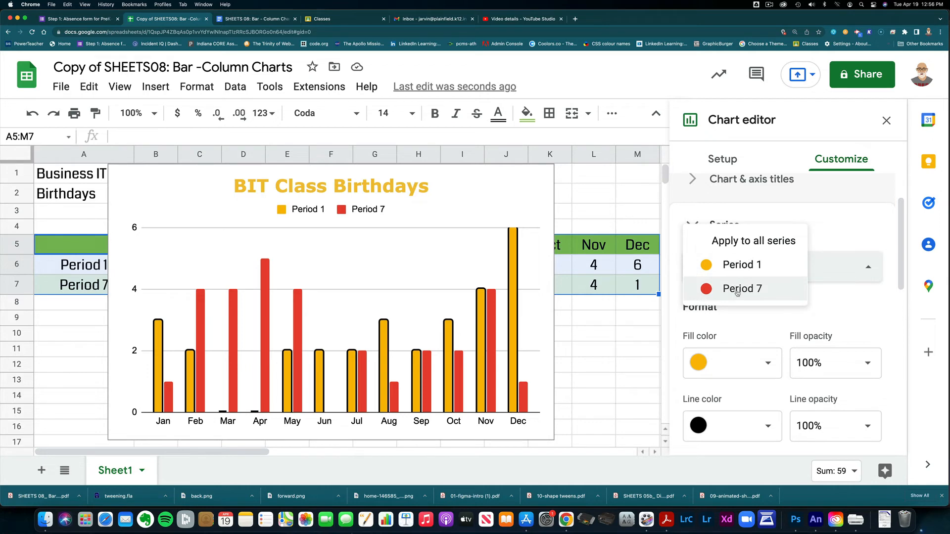
left_click(738, 288)
scroll(790, 360, "down", 2)
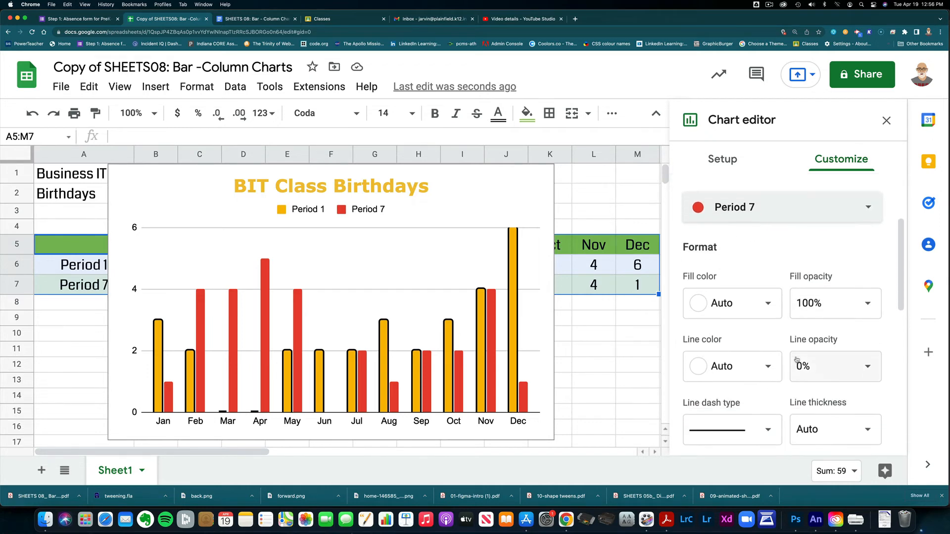
left_click(722, 368)
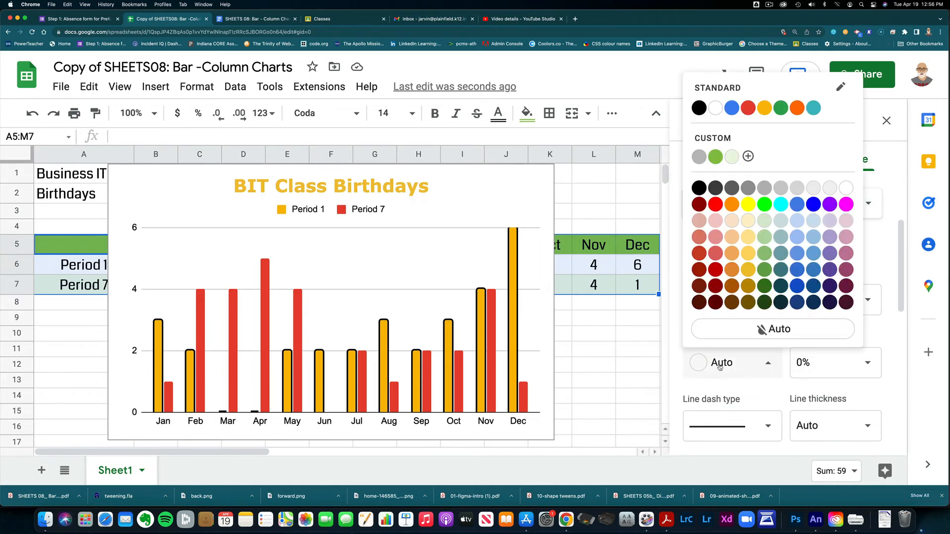
left_click(701, 189)
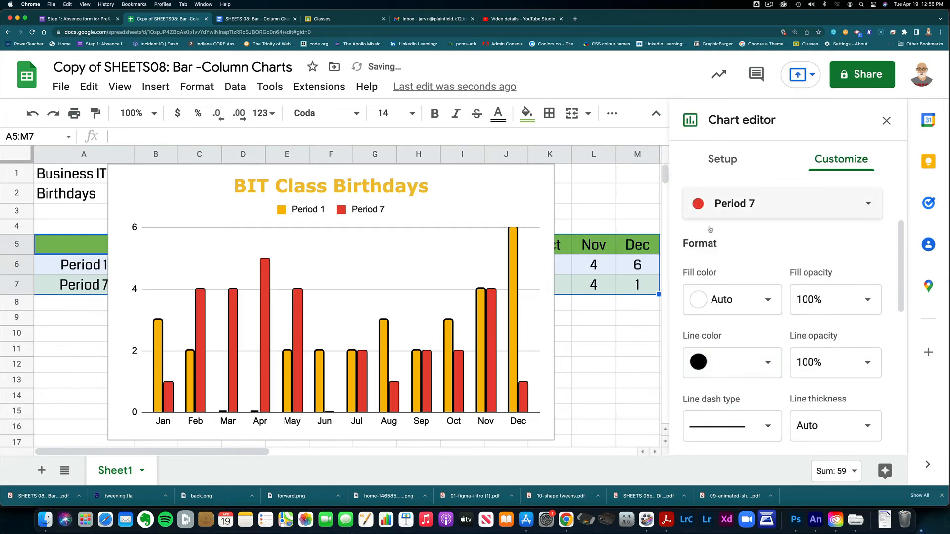
- Fill the Period 7 columns with dark green and set their outline thickness to 4px
left_click(726, 302)
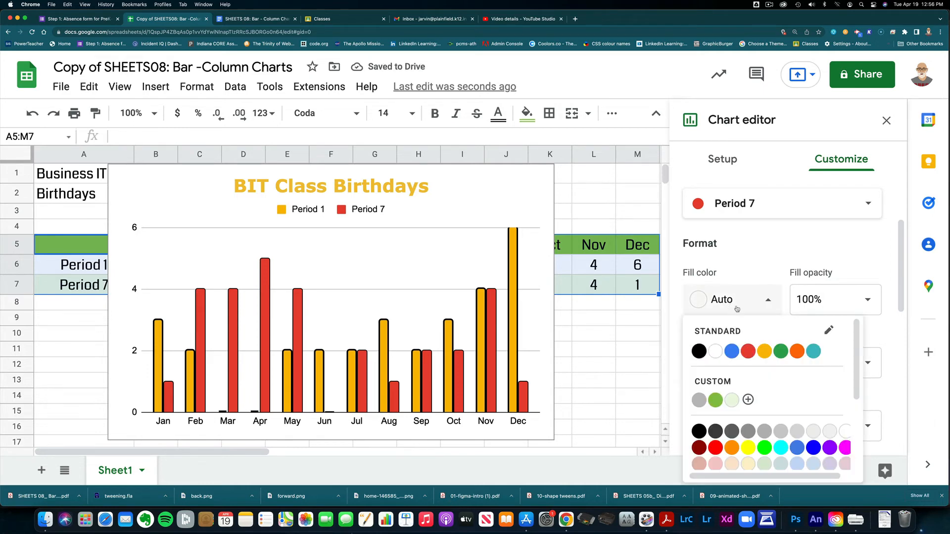
scroll(764, 376, "down", 3)
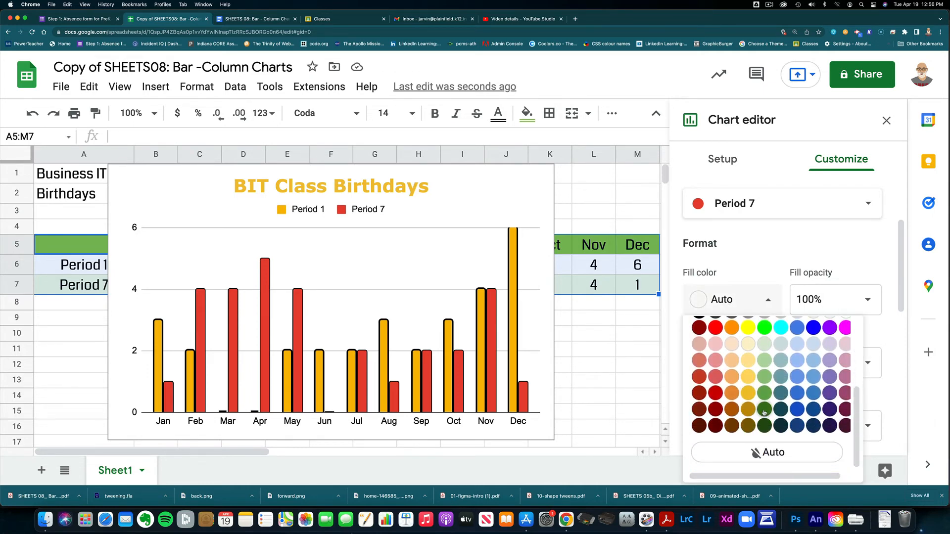
left_click(763, 411)
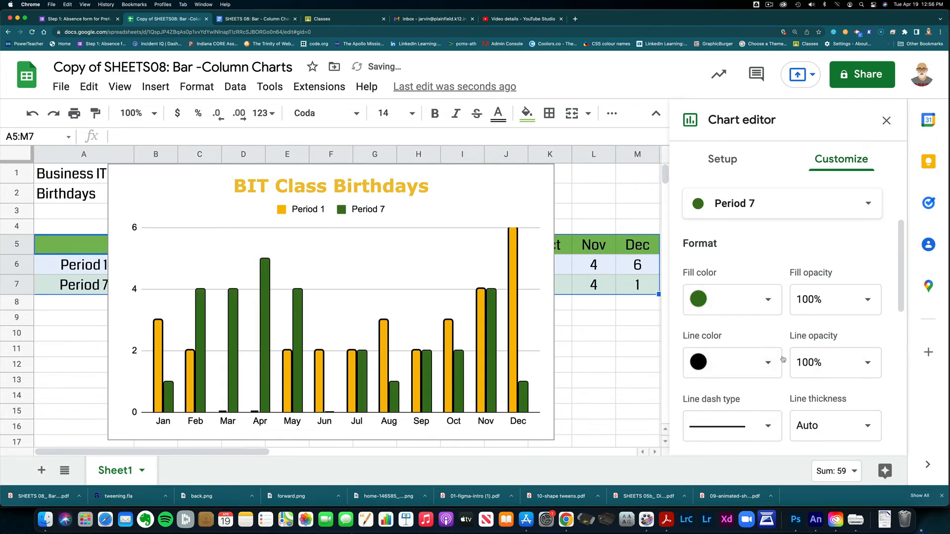
left_click(867, 428)
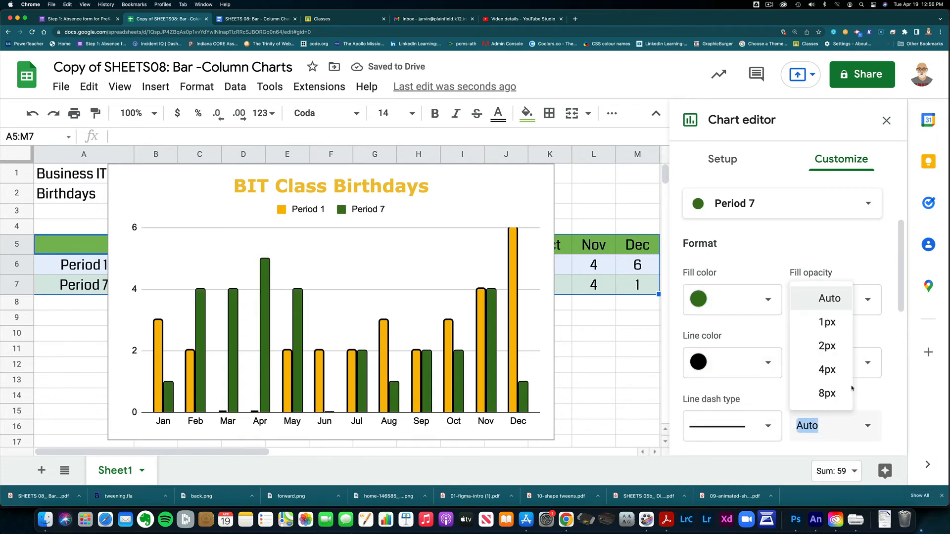
left_click(829, 370)
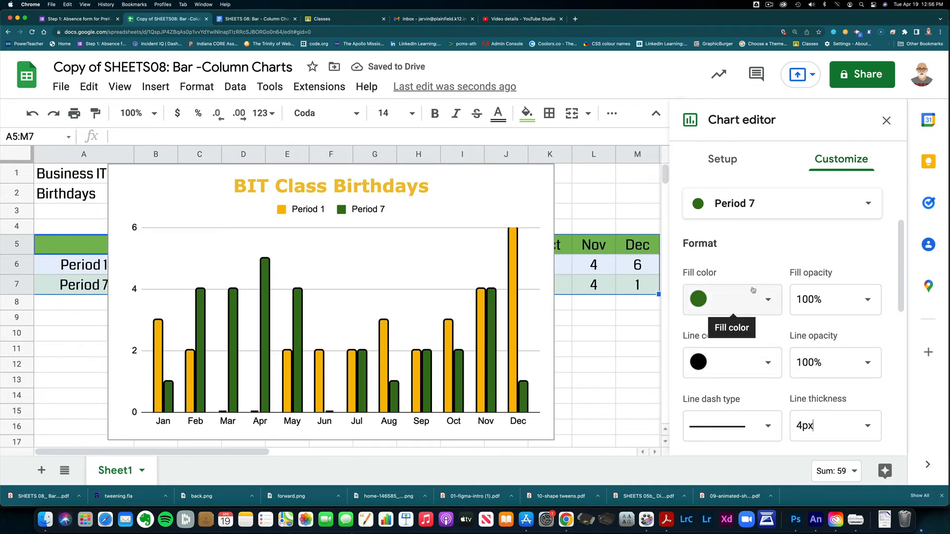
- Apply the series settings to all series and turn on data labels for the columns
scroll(755, 291, "up", 2)
scroll(757, 293, "up", 3)
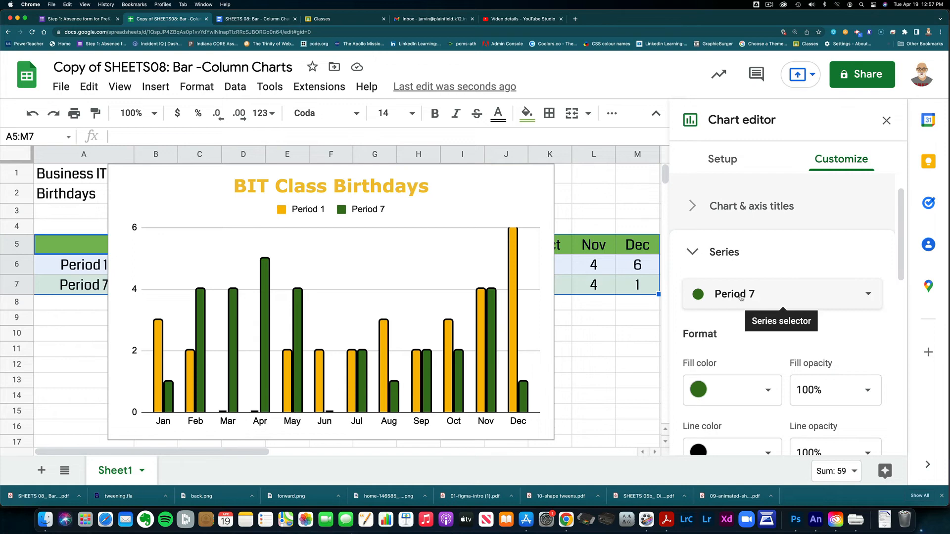
left_click(740, 296)
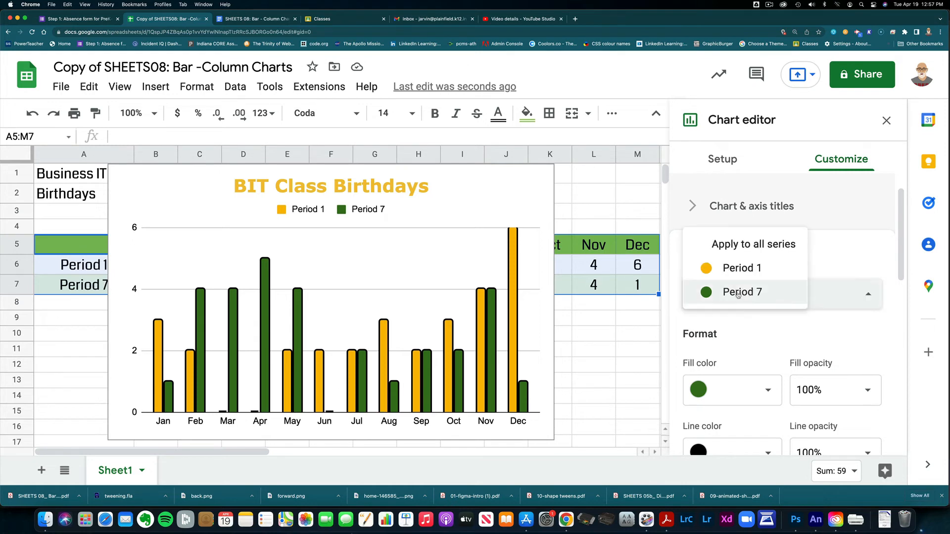
left_click(749, 249)
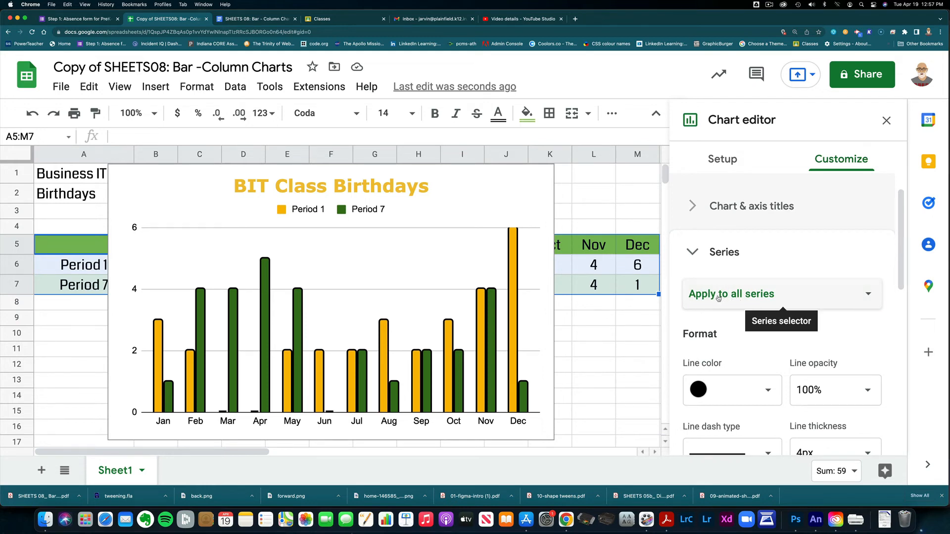
scroll(733, 299, "down", 2)
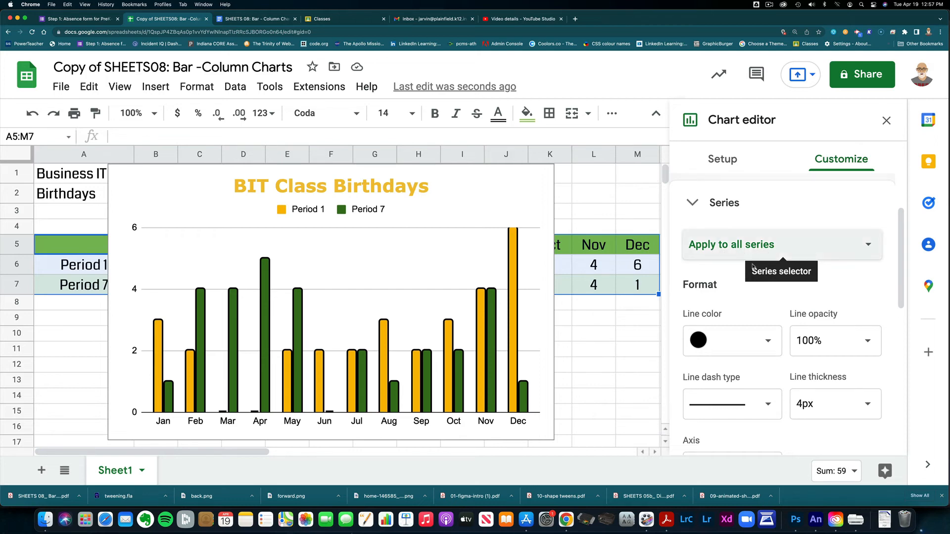
scroll(733, 321, "down", 5)
scroll(749, 315, "down", 8)
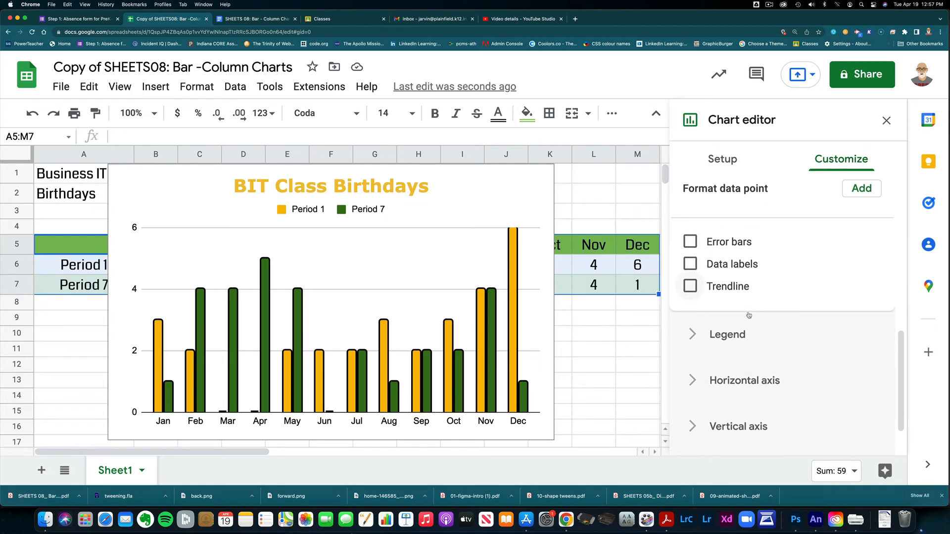
left_click(691, 266)
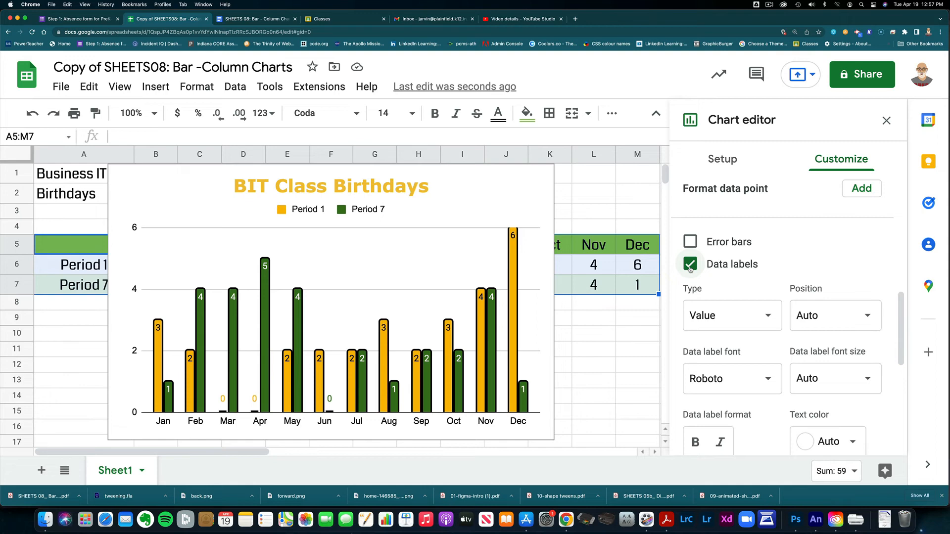
scroll(737, 299, "down", 1)
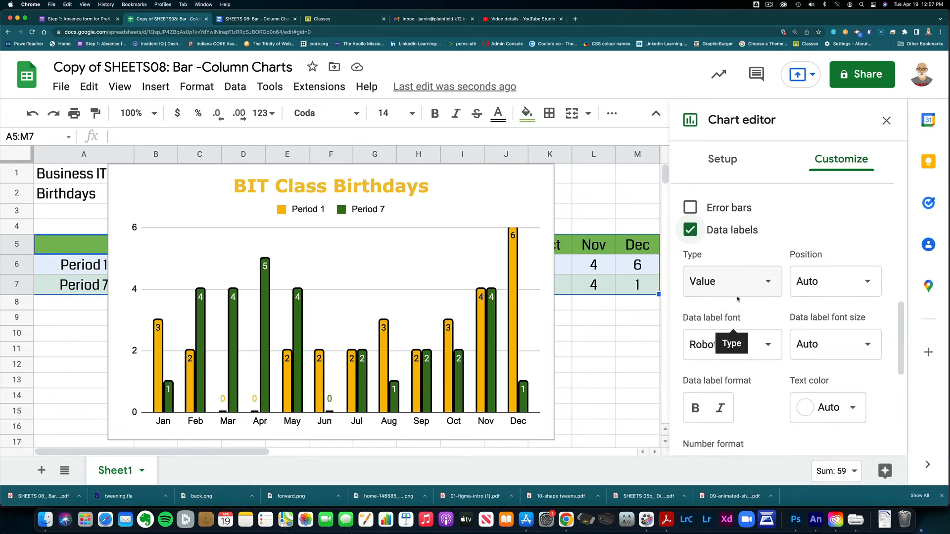
scroll(737, 299, "up", 4)
scroll(738, 299, "up", 5)
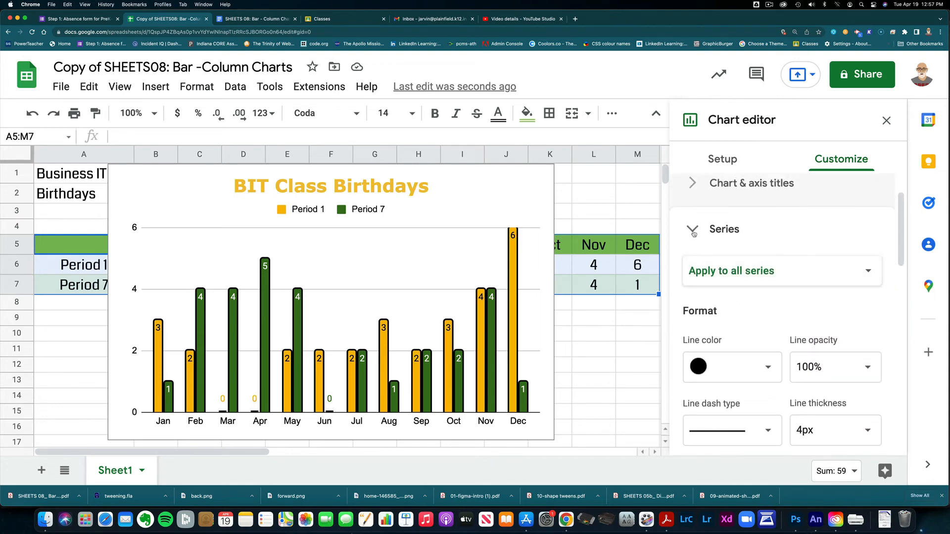
left_click(695, 236)
- Set the chart's background to the custom gray and its border color to black
scroll(707, 246, "up", 1)
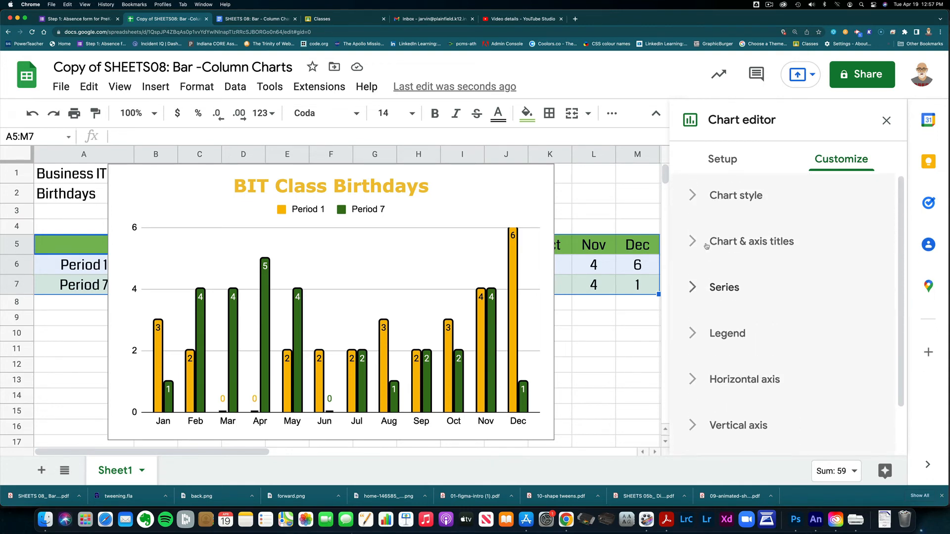
scroll(735, 215, "down", 1)
scroll(734, 215, "up", 1)
scroll(734, 215, "down", 1)
scroll(734, 215, "up", 1)
scroll(734, 215, "down", 1)
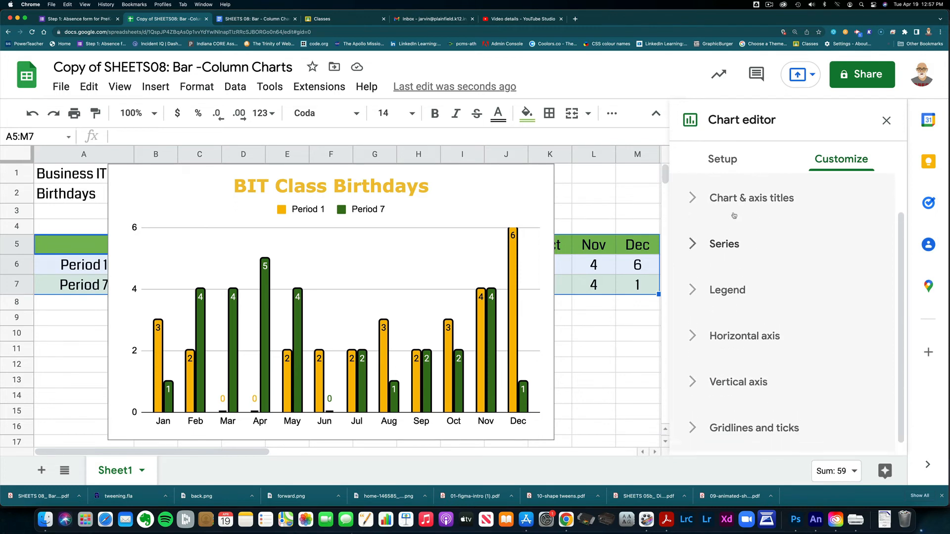
scroll(734, 215, "up", 1)
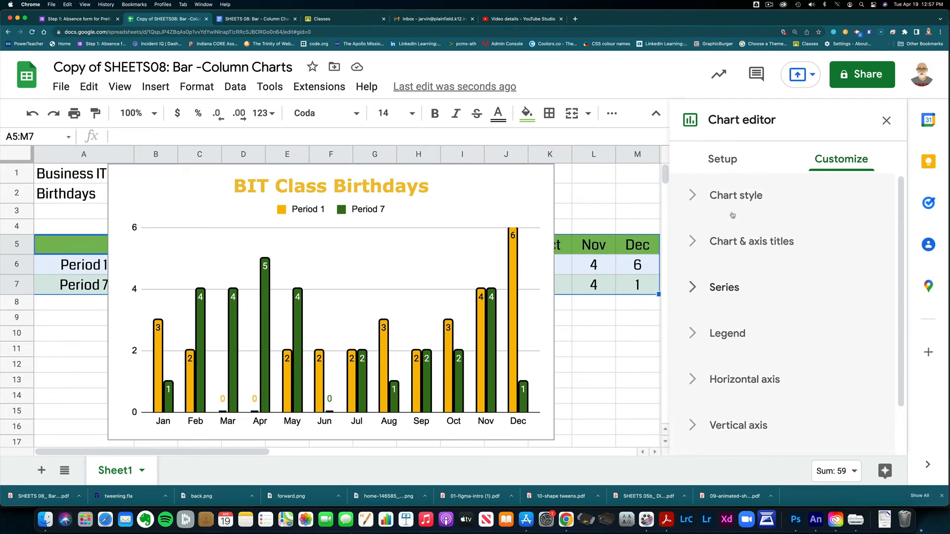
left_click(692, 196)
left_click(708, 256)
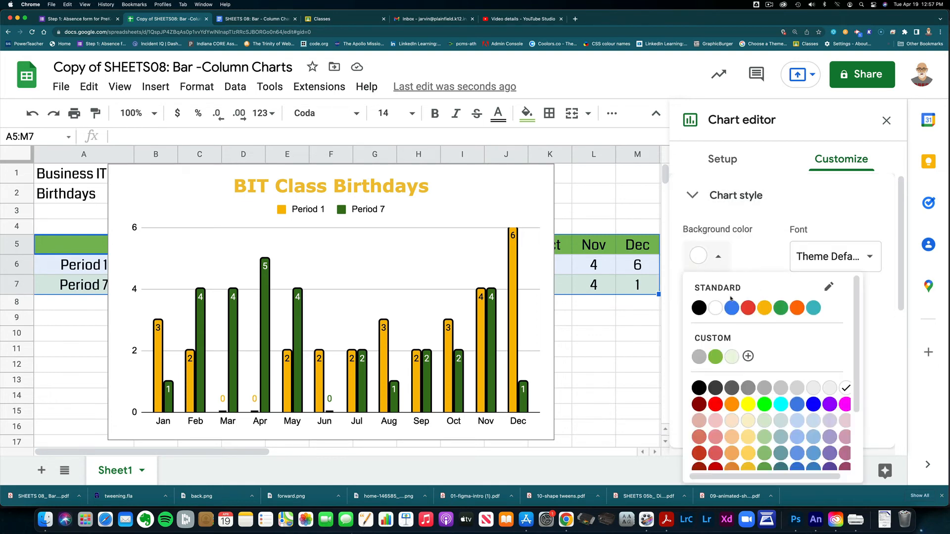
left_click(699, 357)
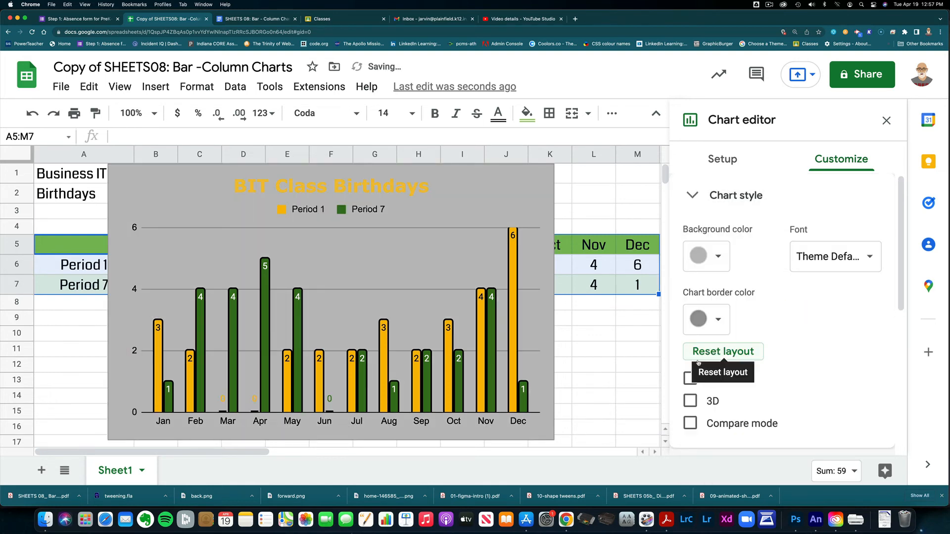
left_click(717, 319)
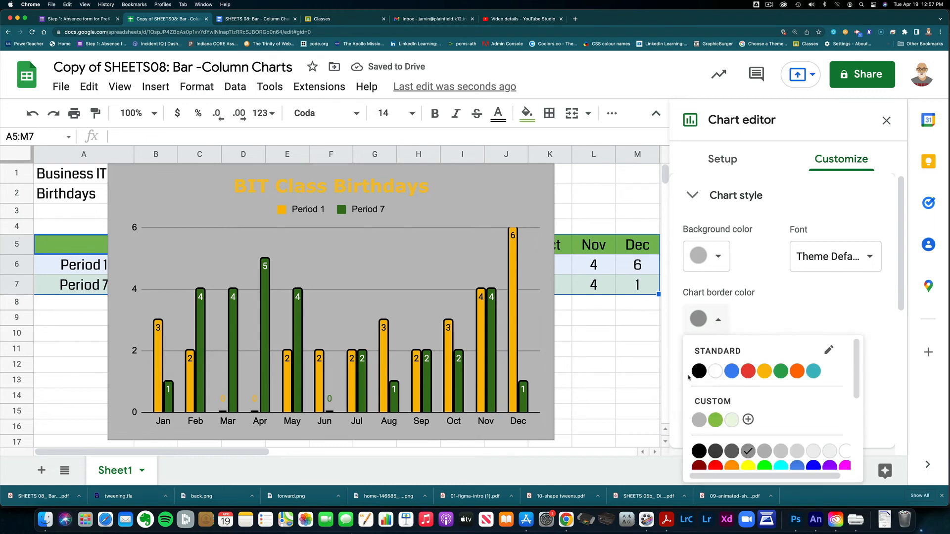
left_click(699, 371)
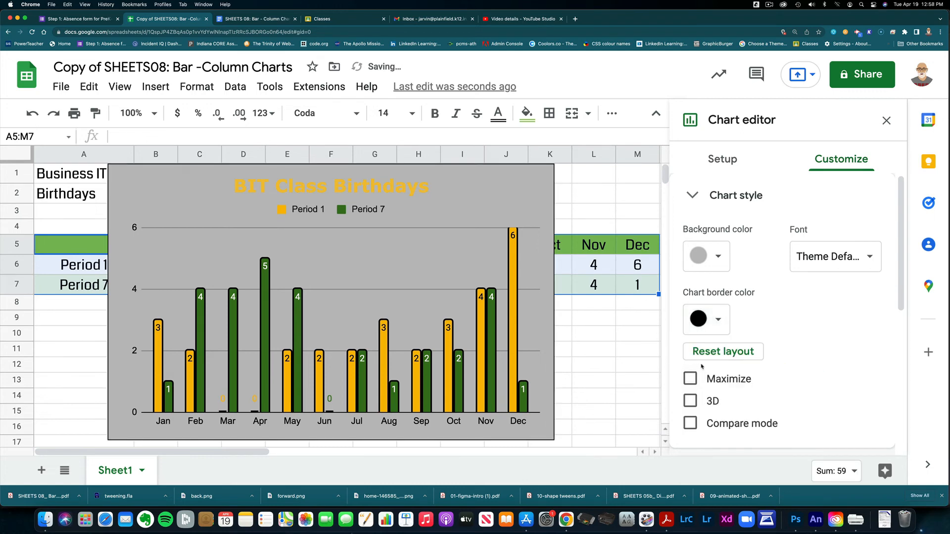
- Turn on the 3D style for the column chart and close the chart editor
left_click(691, 403)
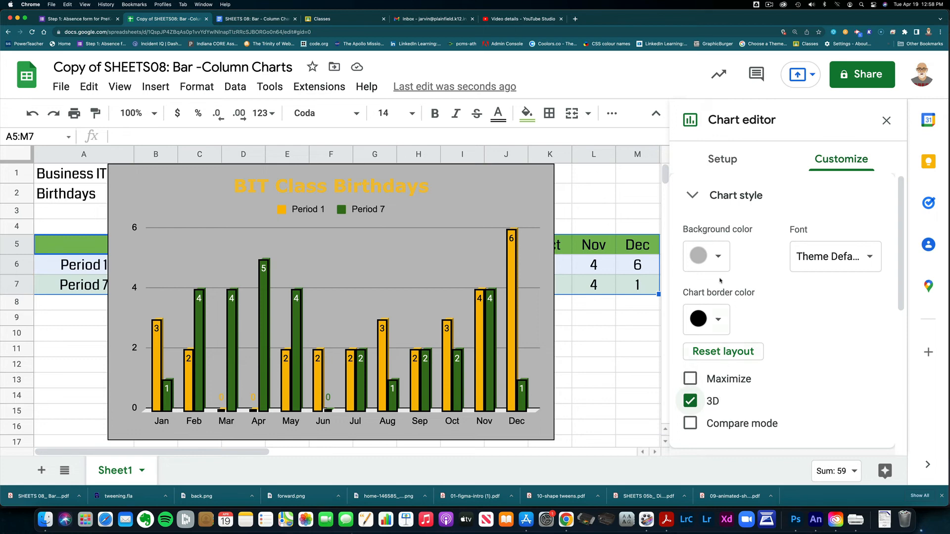
left_click(693, 197)
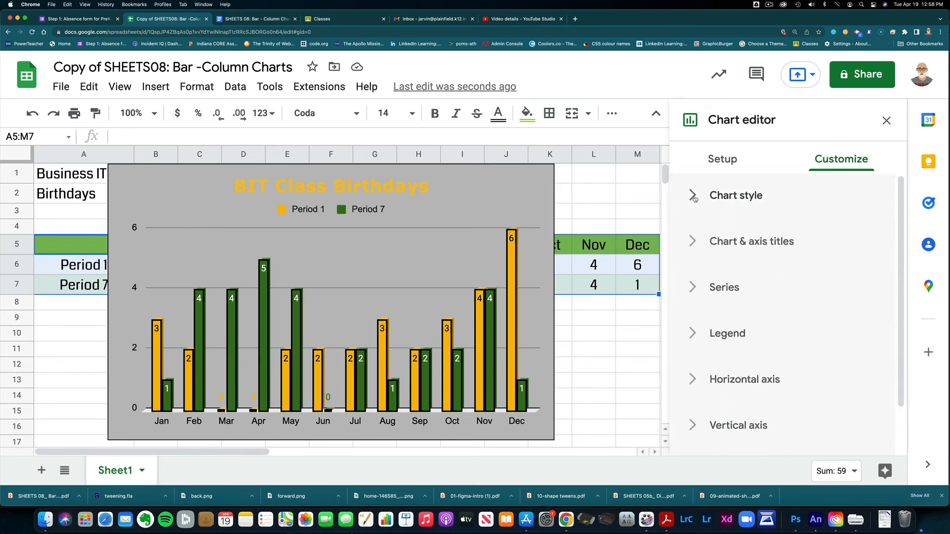
scroll(743, 340, "down", 2)
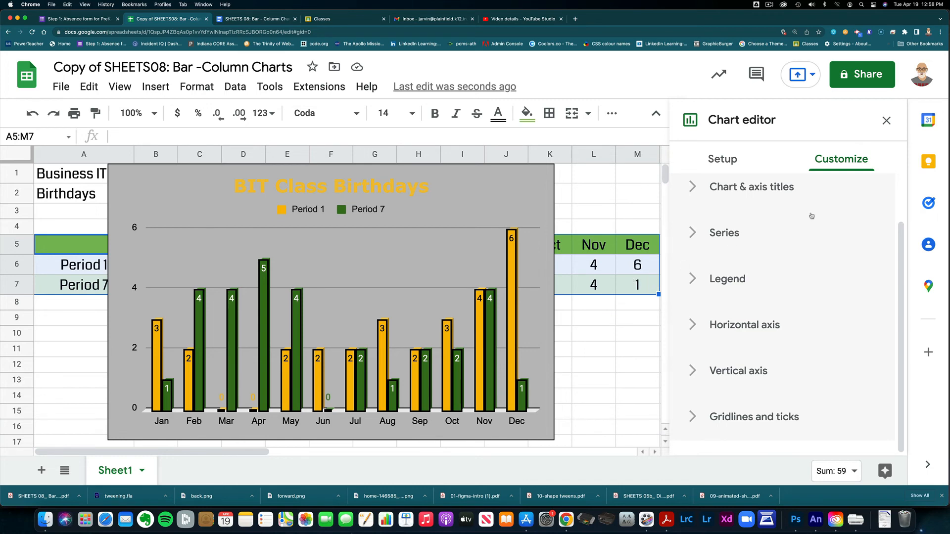
left_click(887, 120)
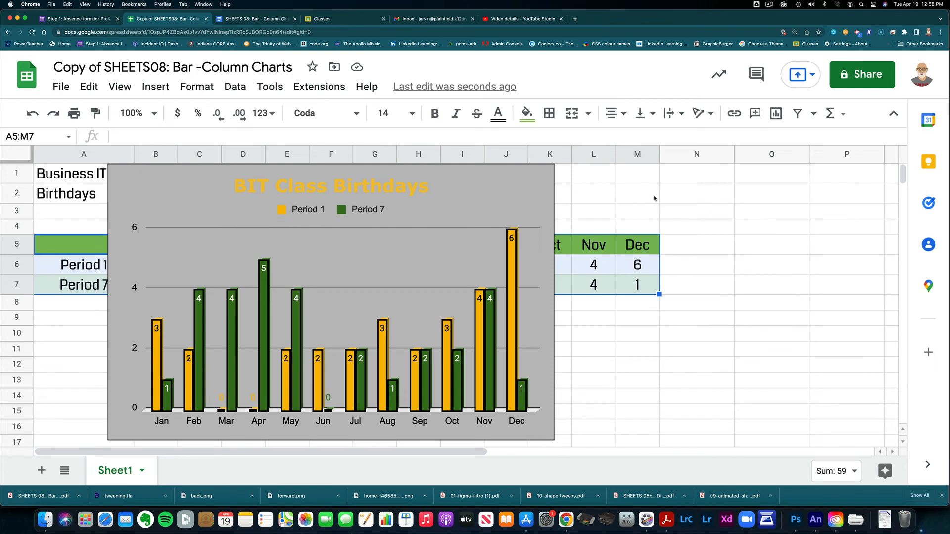
- Move the chart below the data table so that rows 5 to 7 are uncovered
key("super+minus")
key("super+minus")
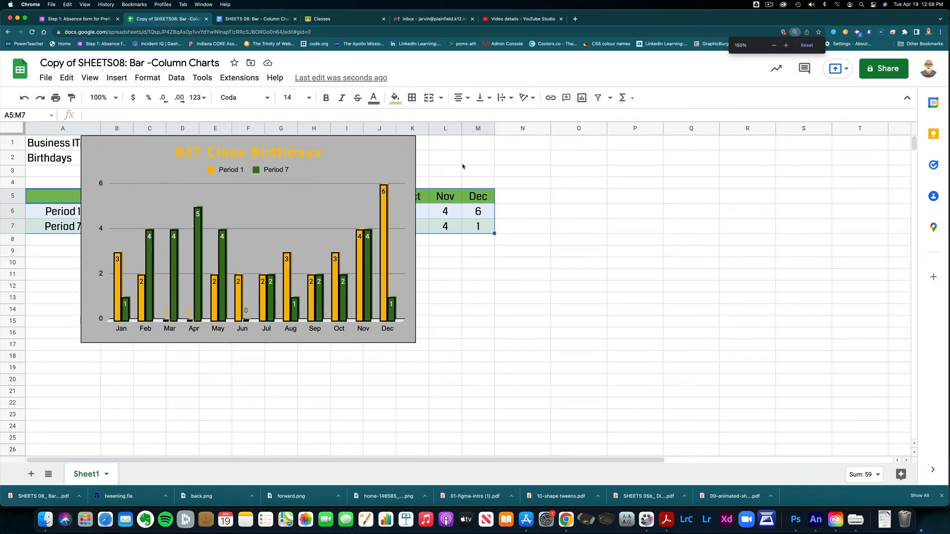
left_click_drag(380, 166, 559, 268)
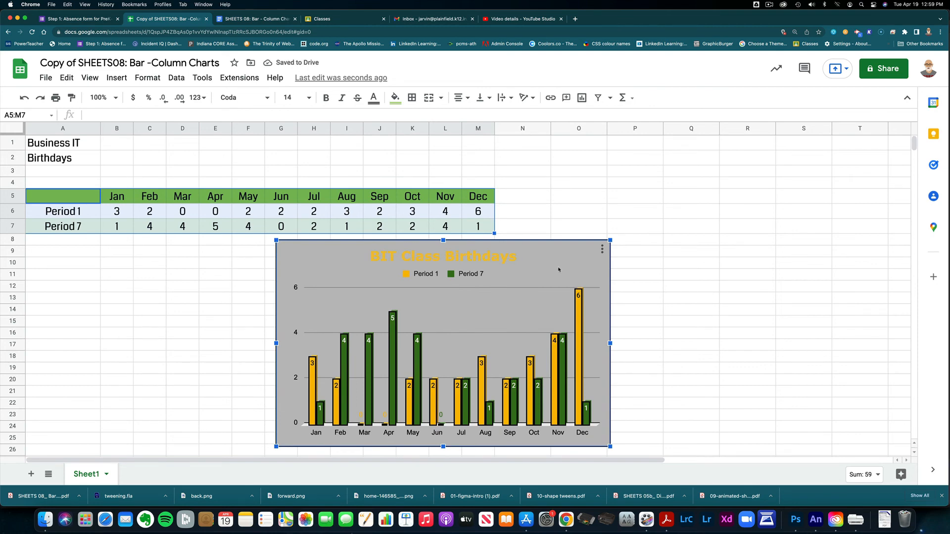
- Move the BIT Class Birthdays chart to its own sheet
key("super+equal")
key("super+equal")
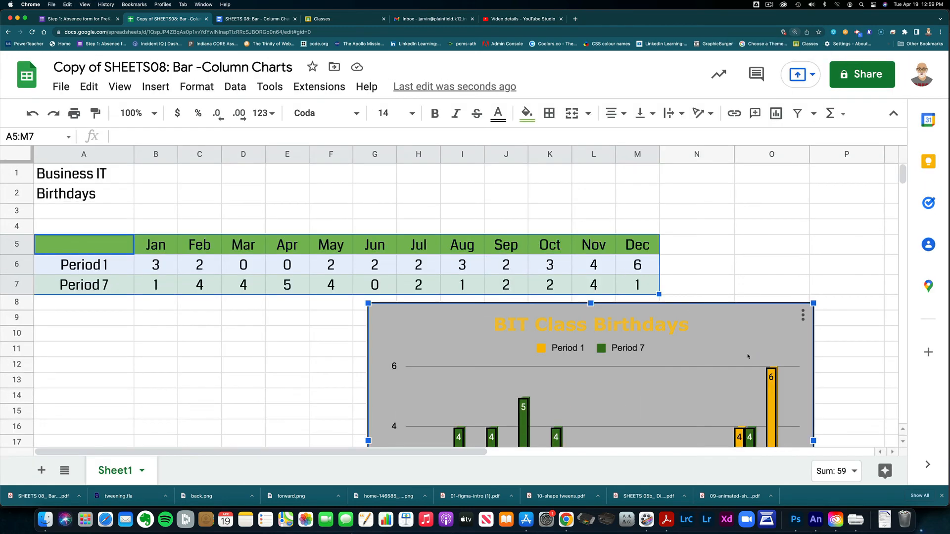
left_click(803, 317)
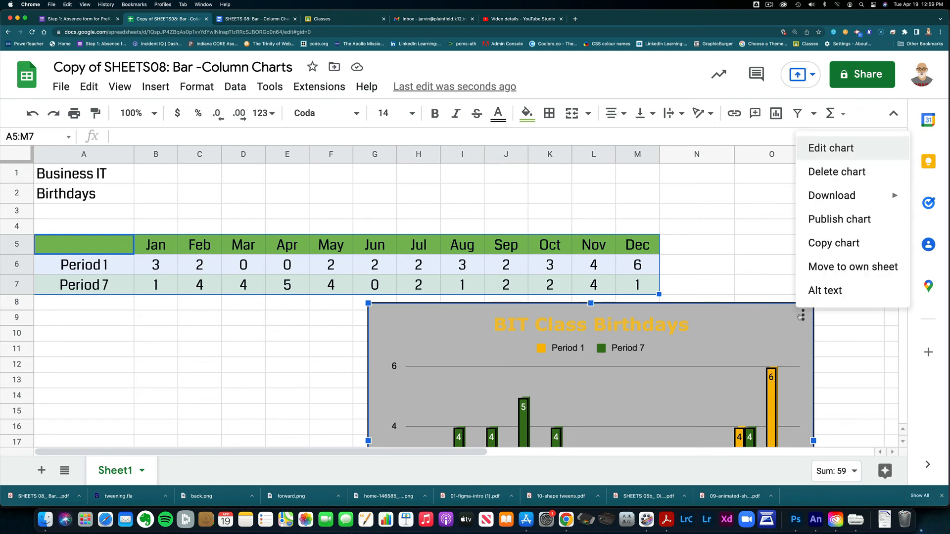
left_click(865, 271)
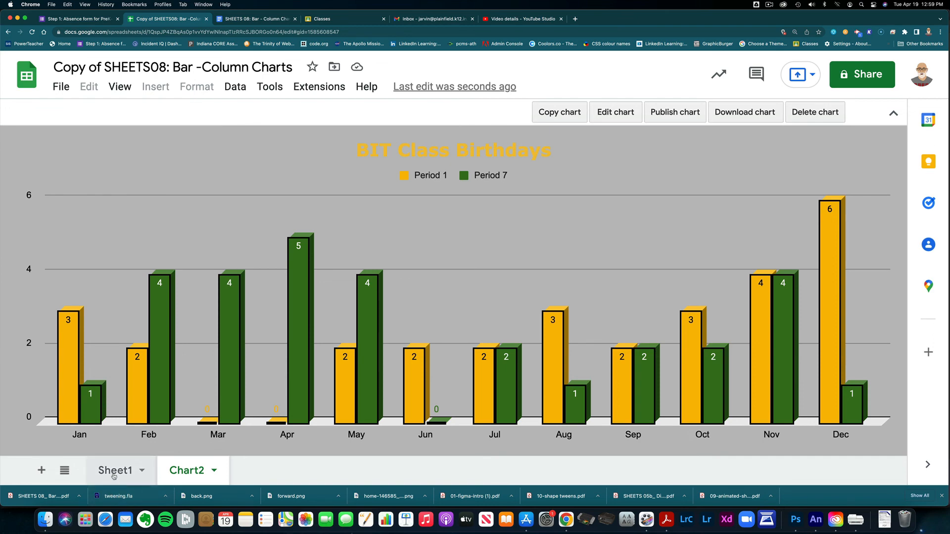
- Compare the data table on Sheet1 with the chart on its separate sheet, including the August column for Period 1
left_click(115, 475)
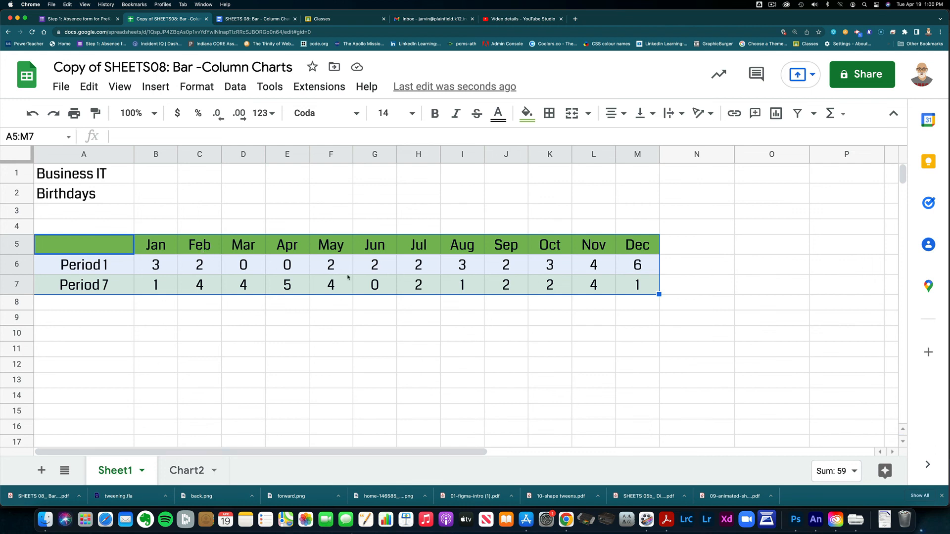
left_click(186, 472)
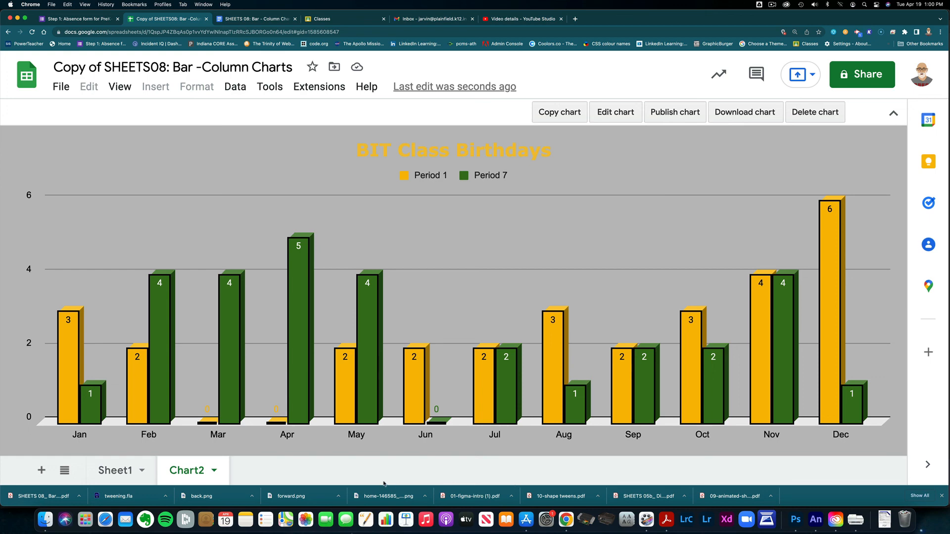
left_click(135, 470)
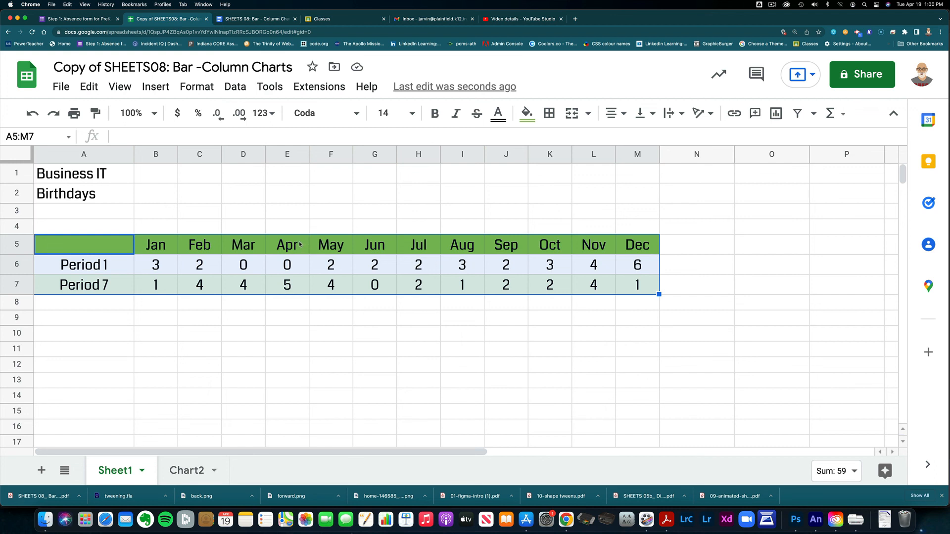
left_click(183, 471)
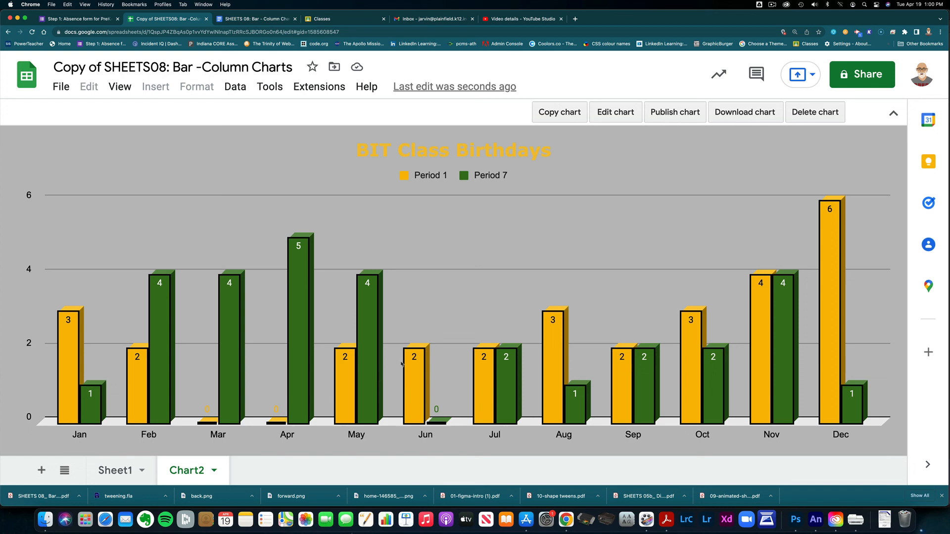
mouse_move(546, 329)
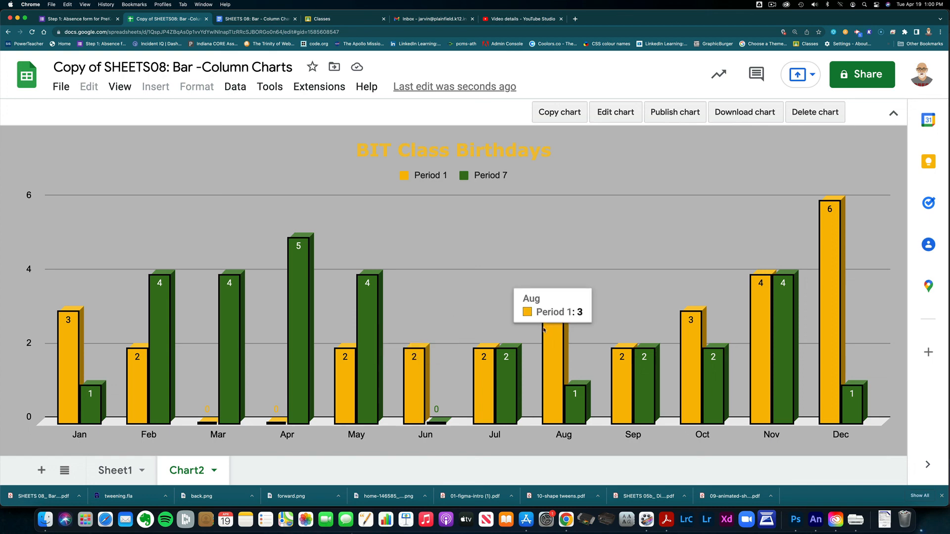